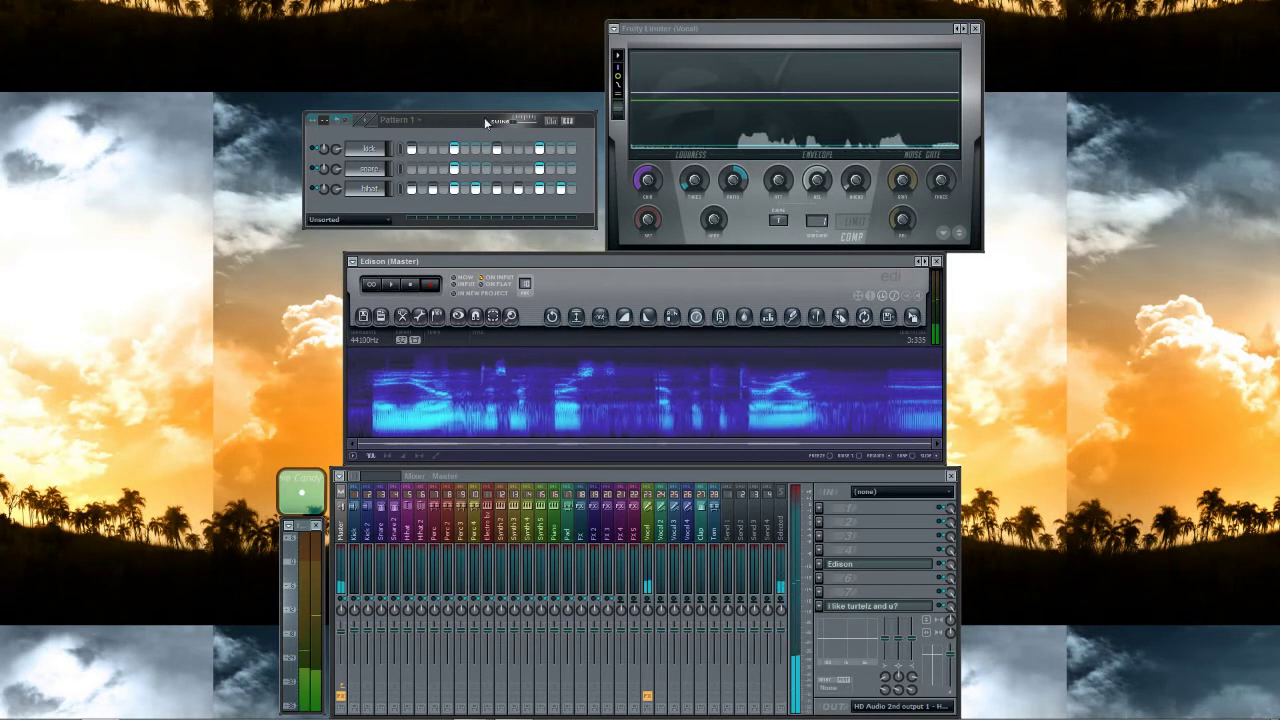
left_click_drag(486, 122, 446, 115)
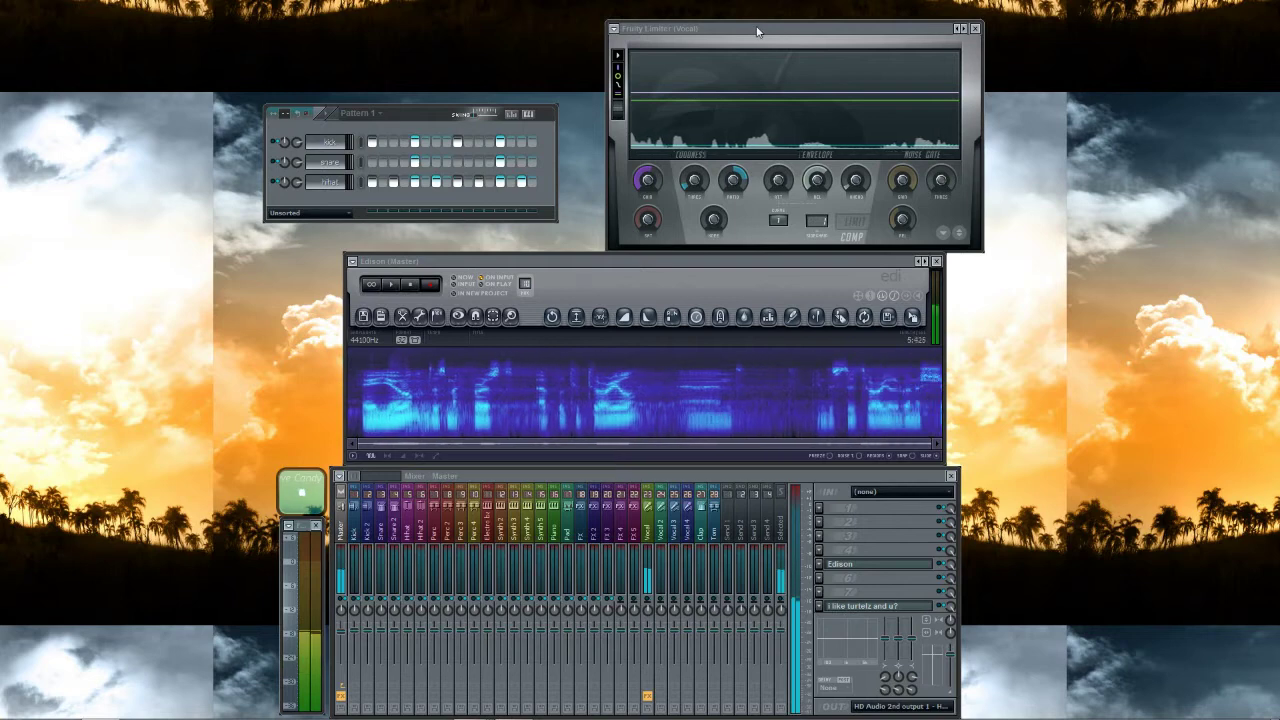
left_click_drag(757, 31, 755, 24)
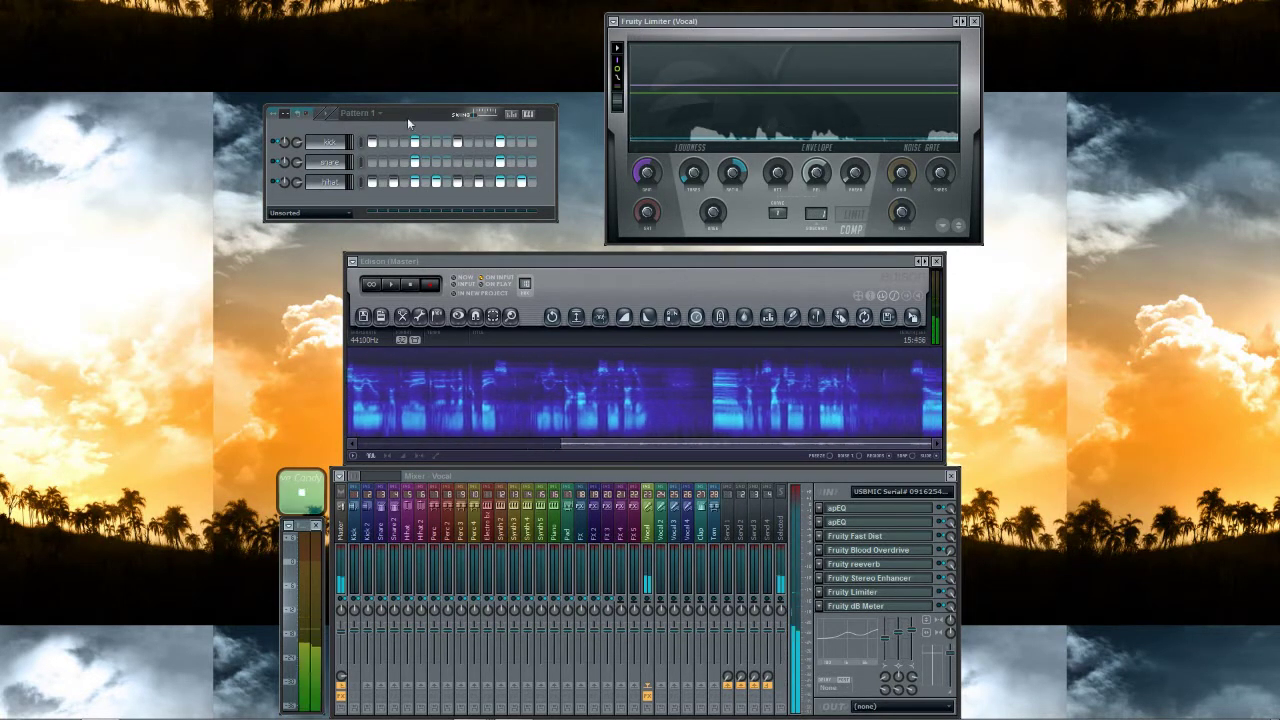
left_click_drag(407, 117, 446, 123)
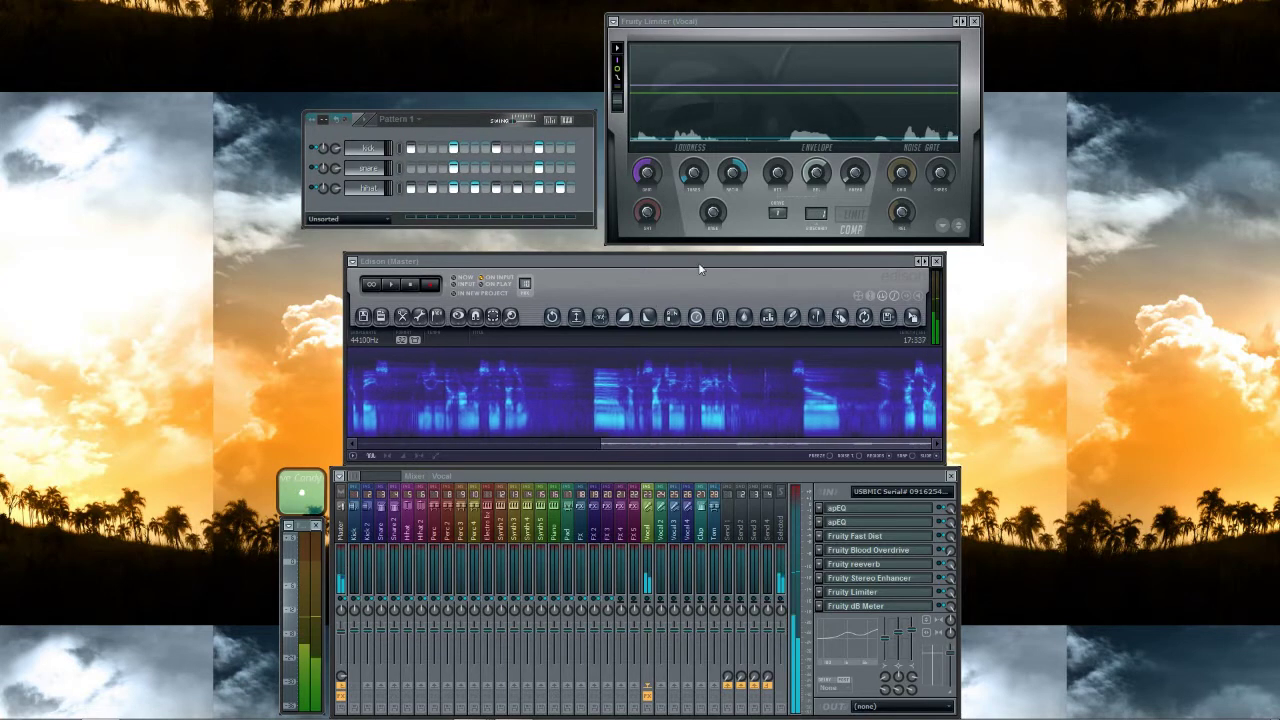
left_click_drag(454, 118, 428, 108)
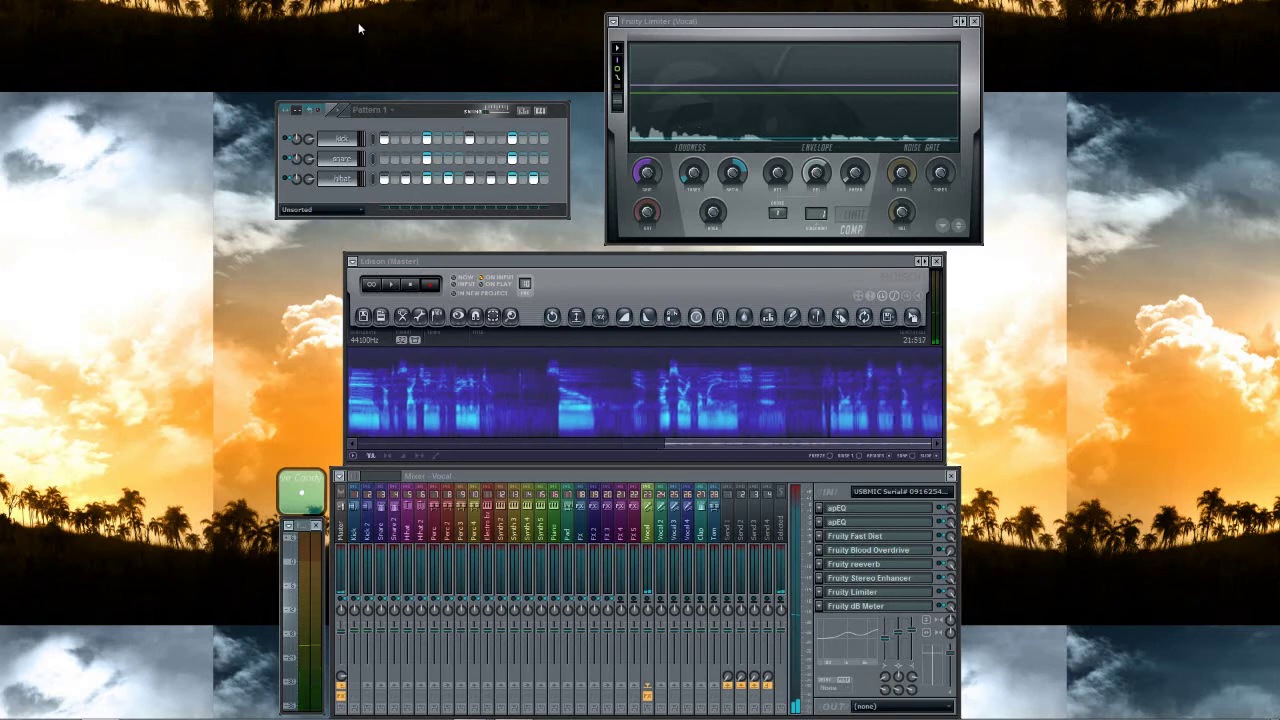
mouse_move(437, 113)
left_mouse_down()
mouse_move(466, 118)
mouse_move(449, 121)
left_mouse_up()
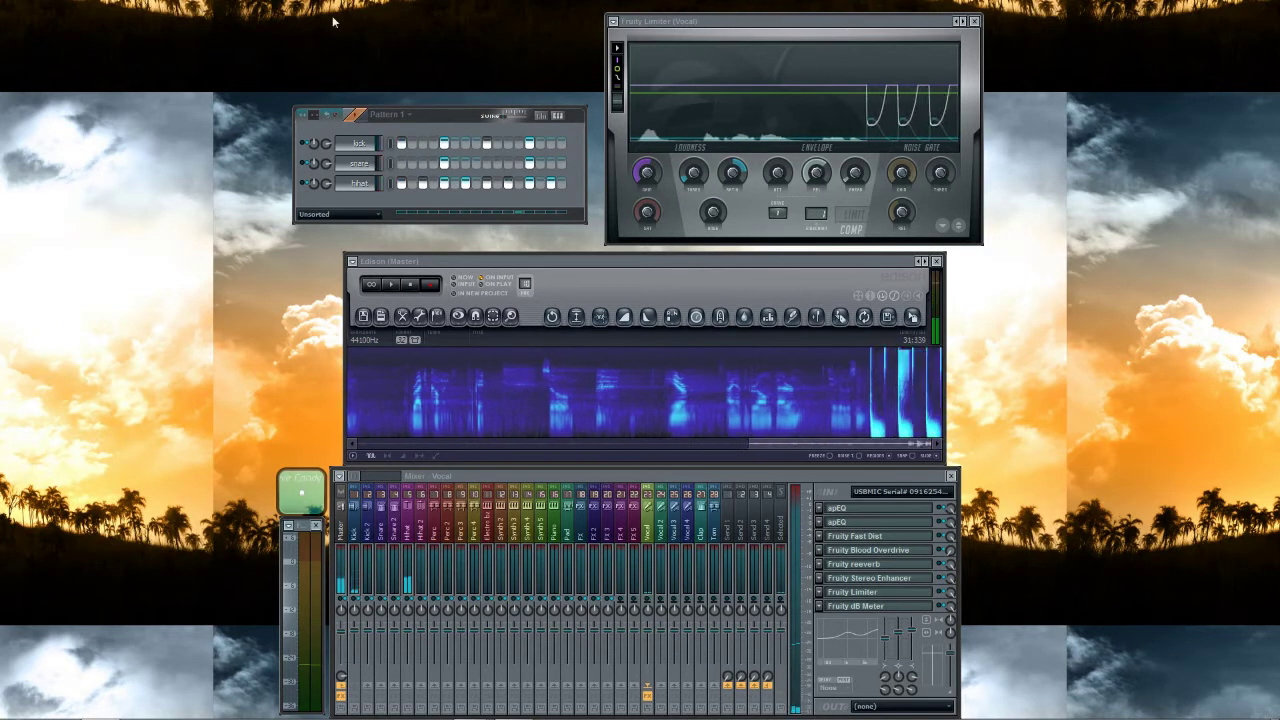
right_click(553, 148)
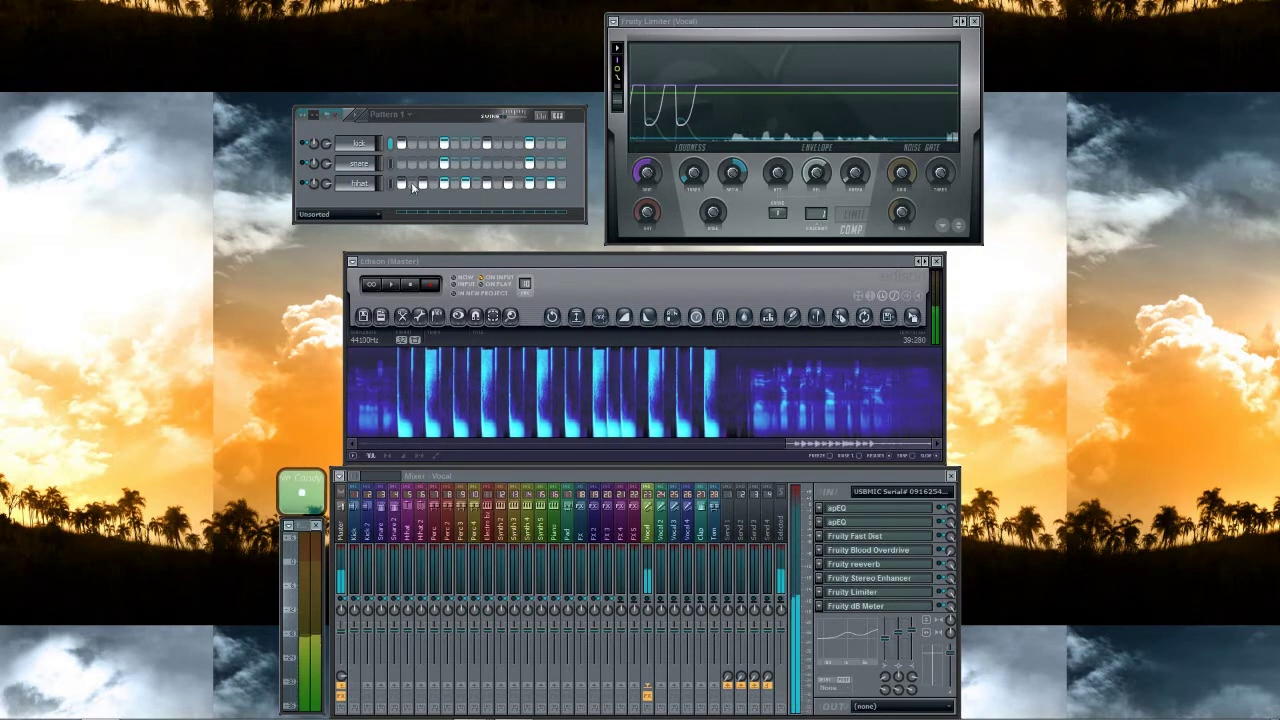
Add an IL Harmless synthesizer channel to Pattern 1 and move its window to a clear working position
left_click(70, 0)
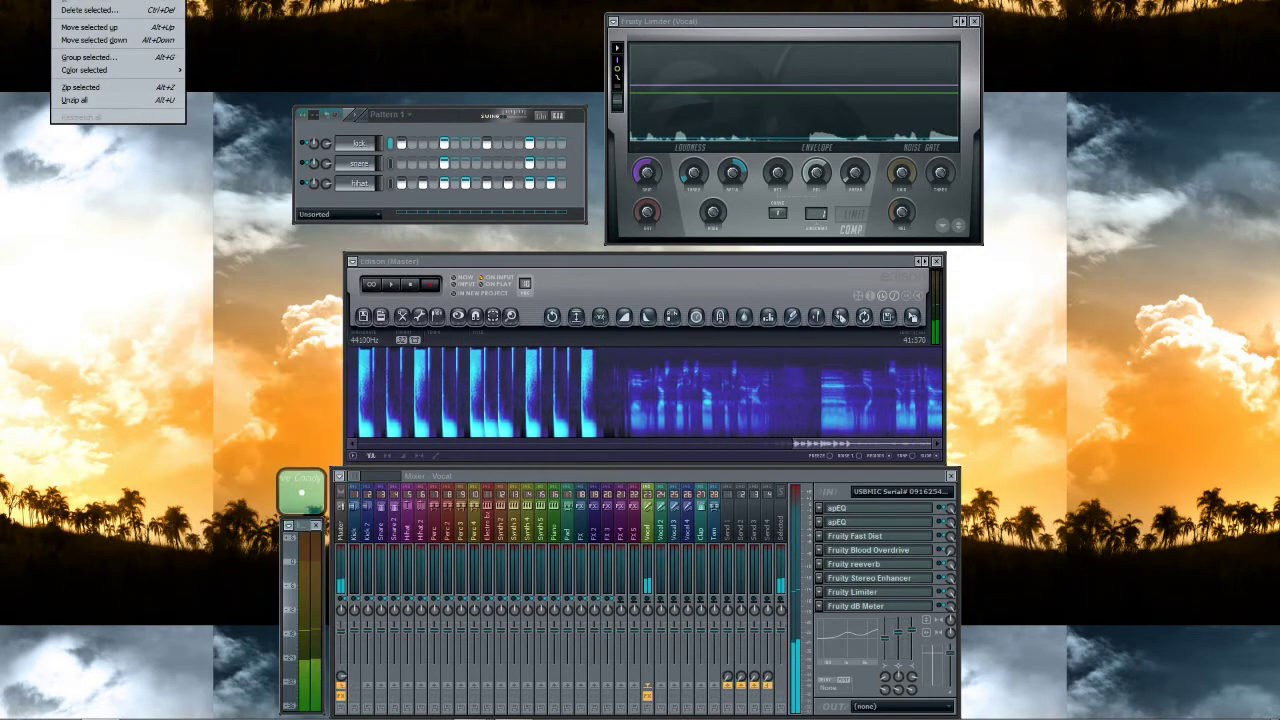
mouse_move(90, 0)
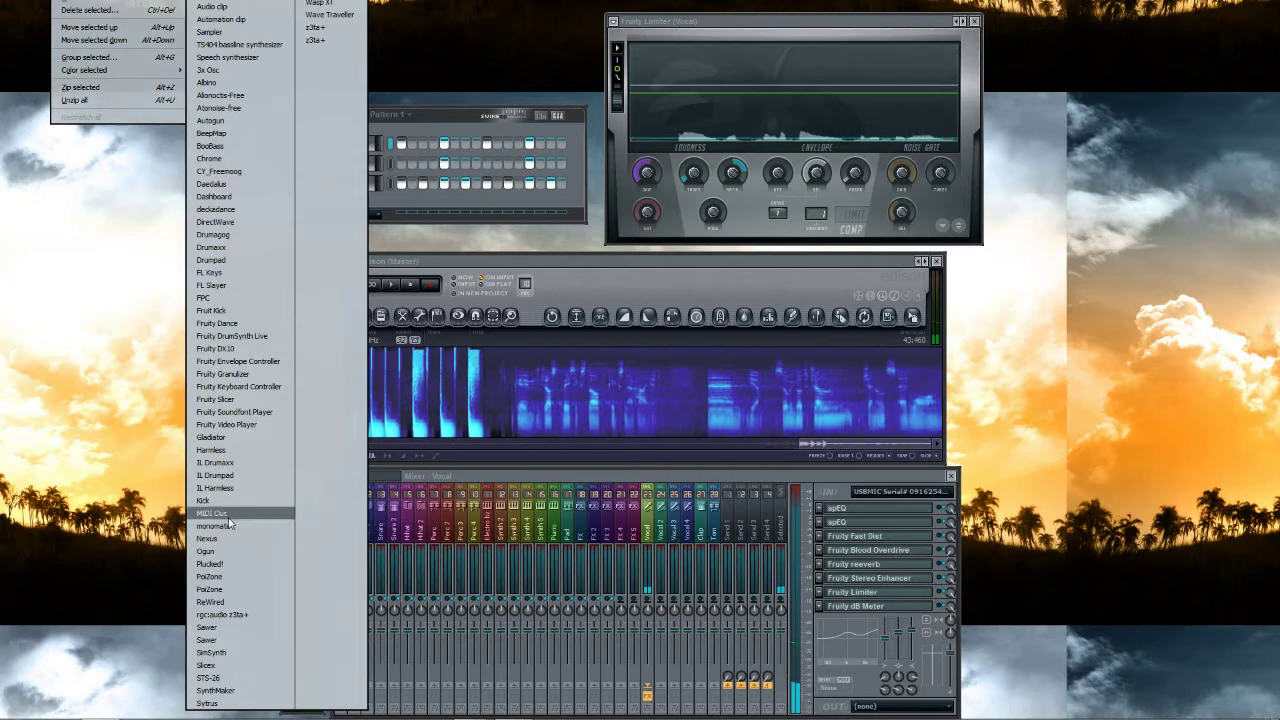
left_click(220, 488)
left_click_drag(496, 279, 639, 235)
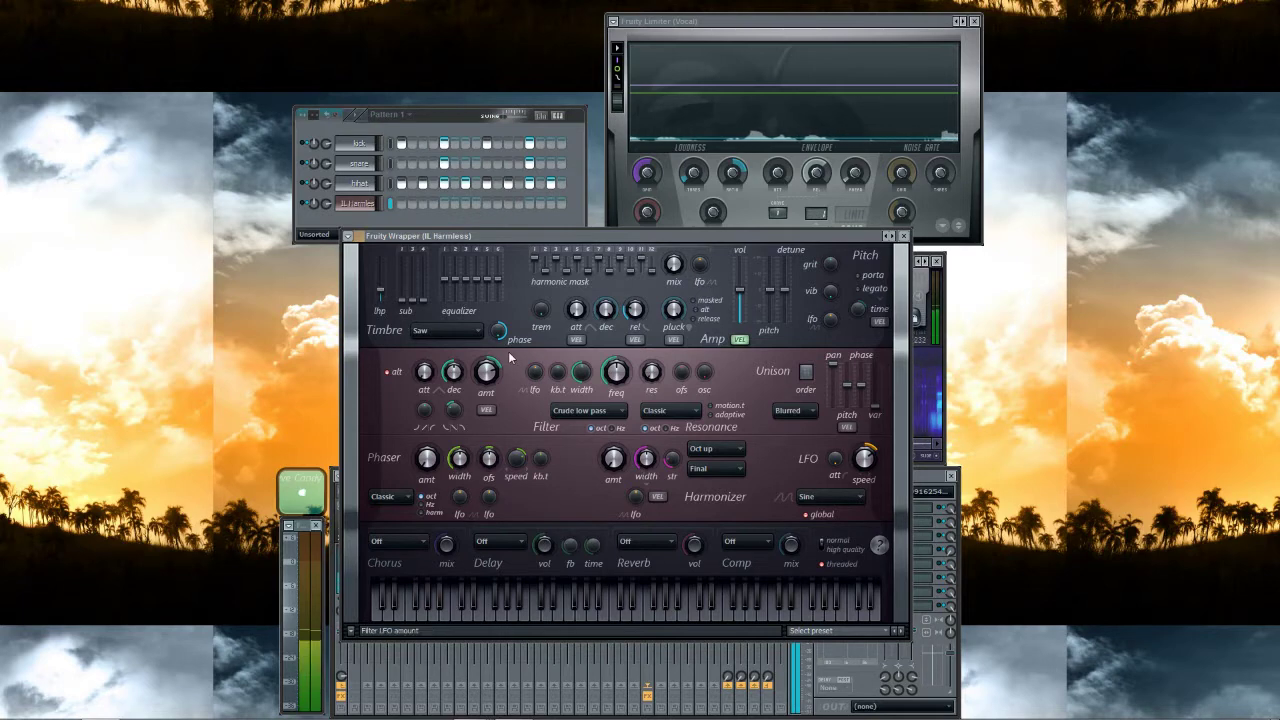
Set the Harmless timbre to Squaretooth, raise its three sub harmonic sliders and turn the timbre phase down to minimum
left_click(437, 336)
left_click(440, 408)
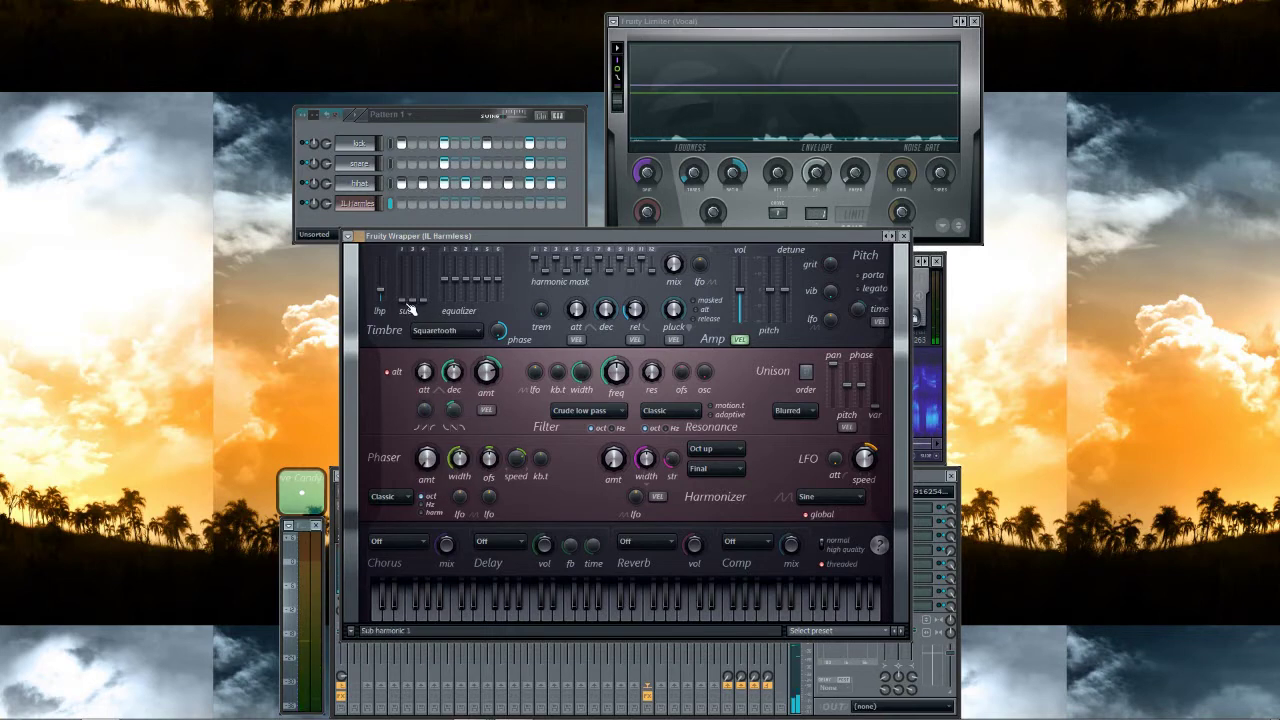
left_click_drag(402, 297, 423, 268)
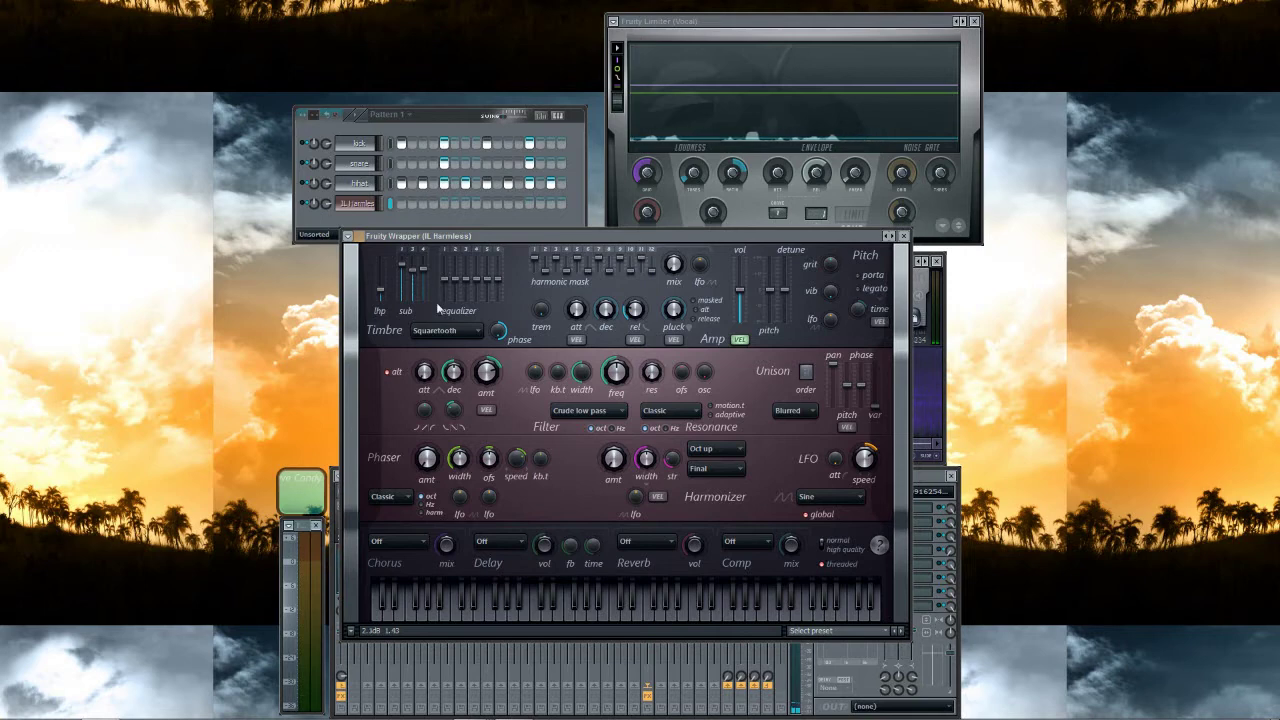
left_click_drag(500, 331, 500, 305)
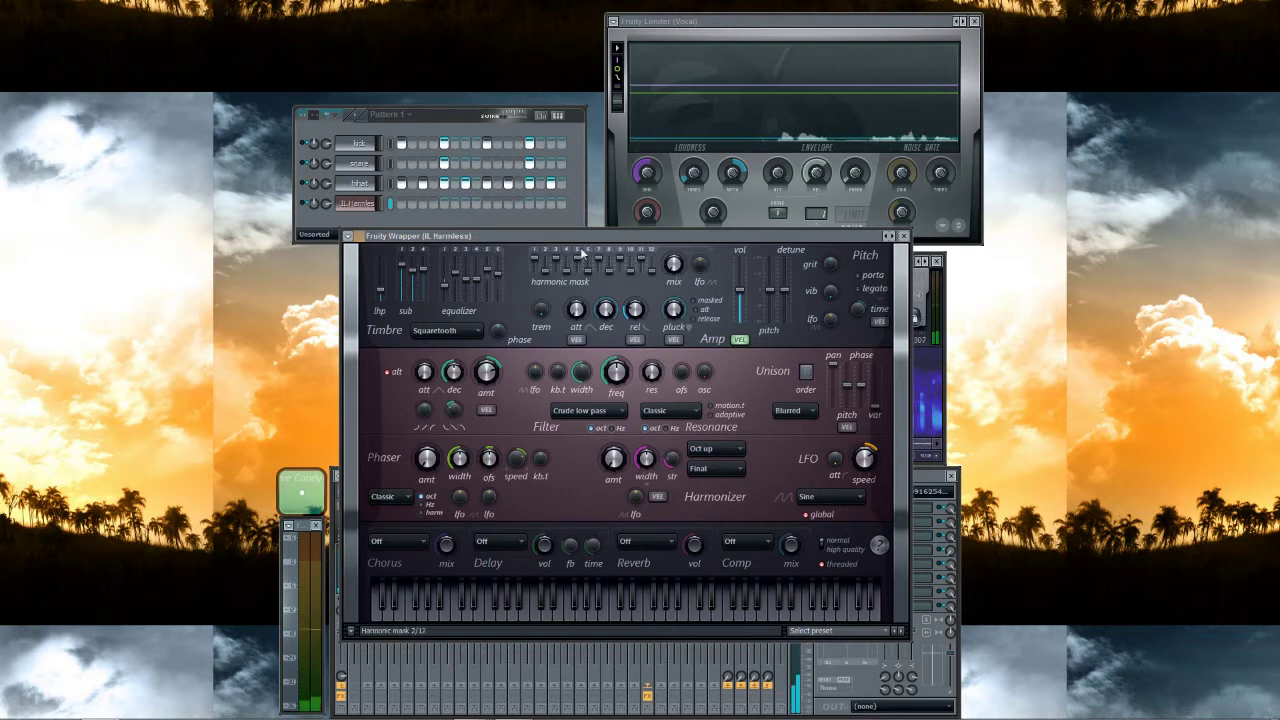
Turn the harmonic mask mix up to maximum, adjust the mask sliders and lower the pitch slider
mouse_move(593, 234)
left_mouse_down()
mouse_move(623, 242)
mouse_move(593, 250)
left_mouse_up()
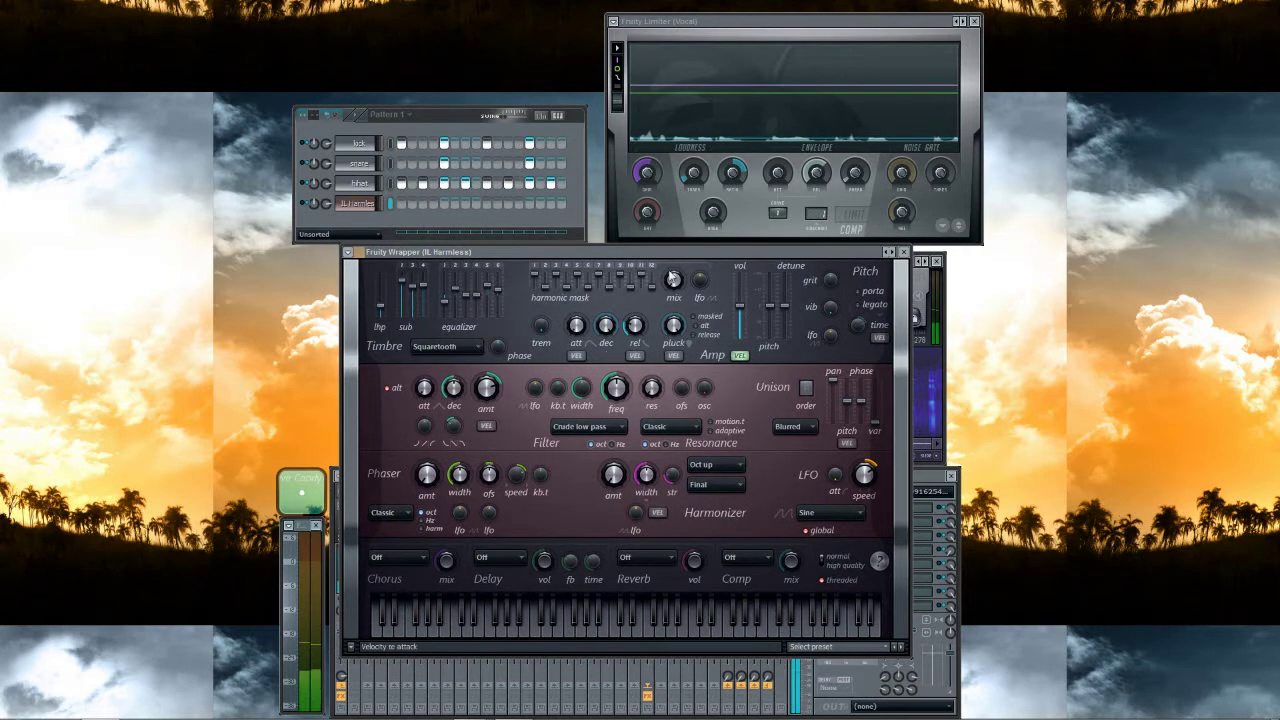
left_click(688, 284)
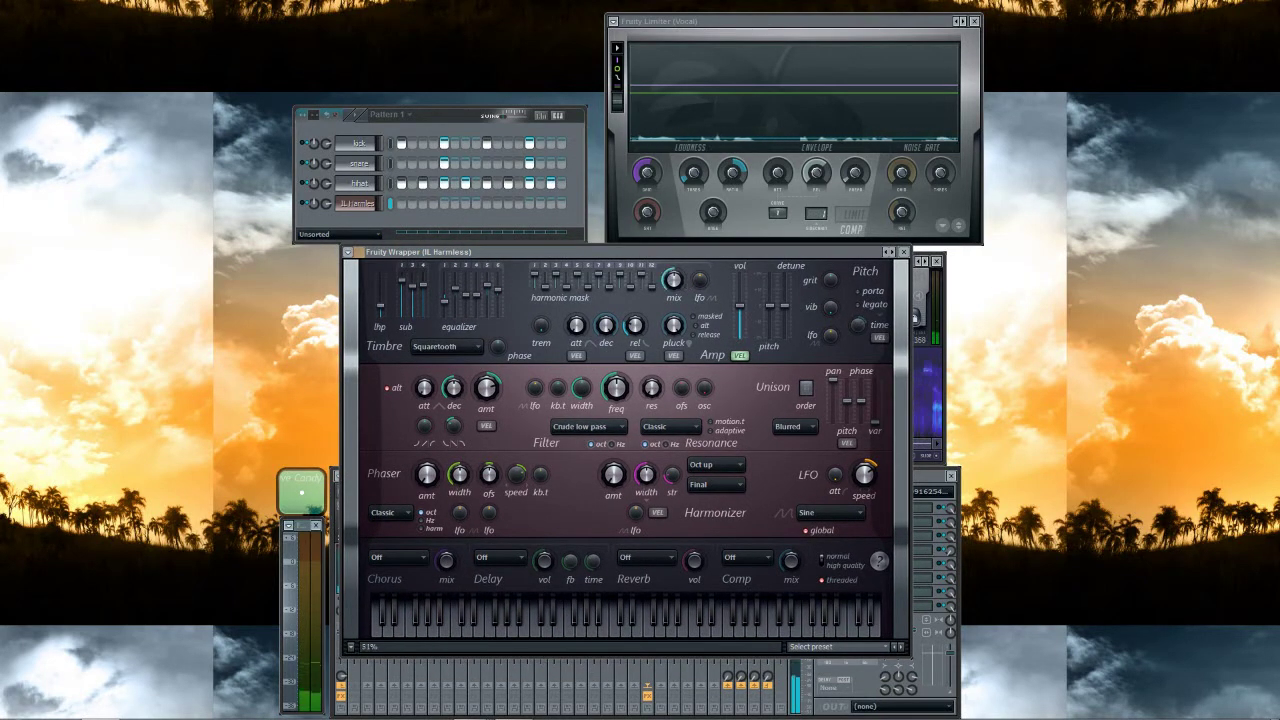
left_click_drag(545, 287, 545, 273)
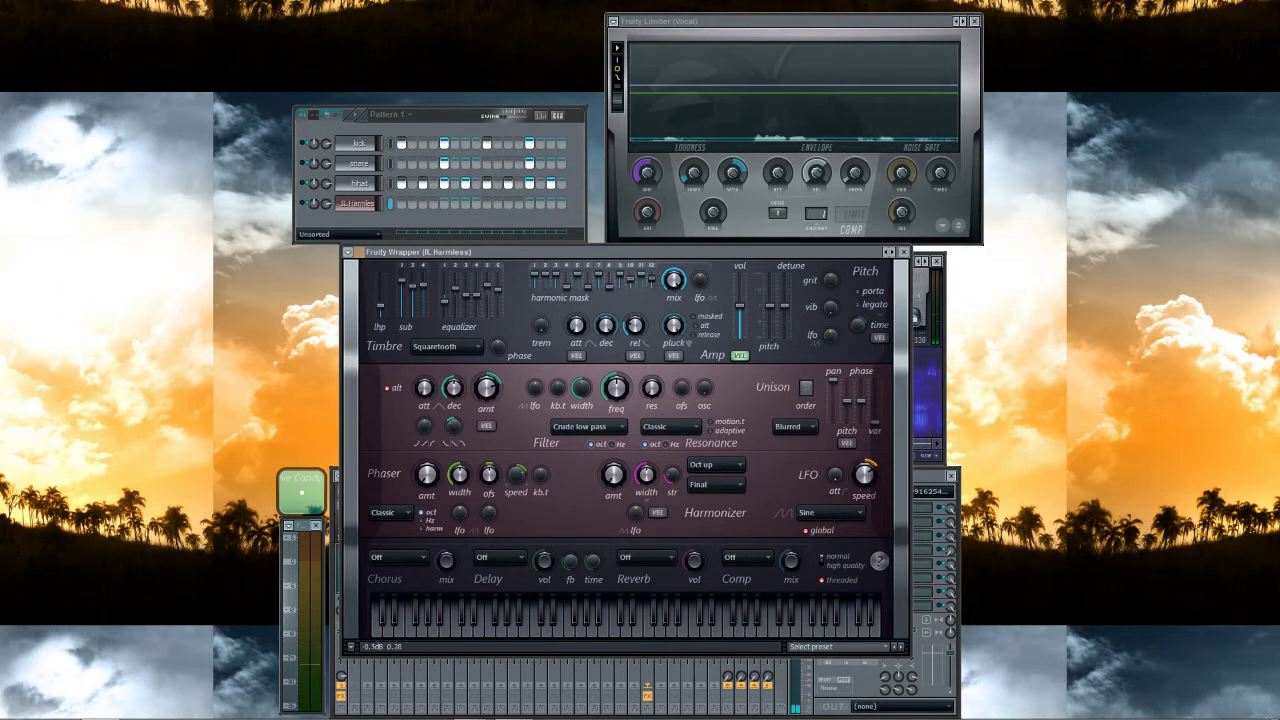
left_click_drag(772, 289, 772, 318)
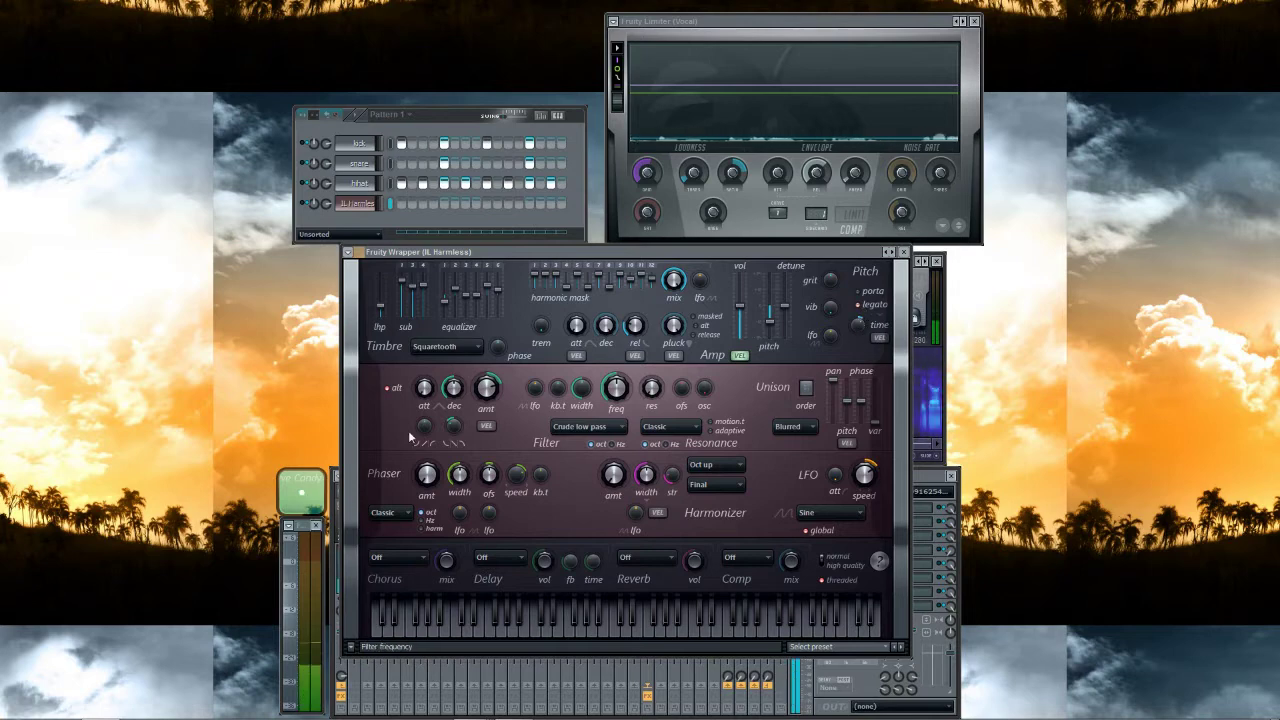
Set the Harmless Comp effect to Warming with its mix at maximum, and briefly view the plugin's about page
left_click(763, 565)
left_click(748, 607)
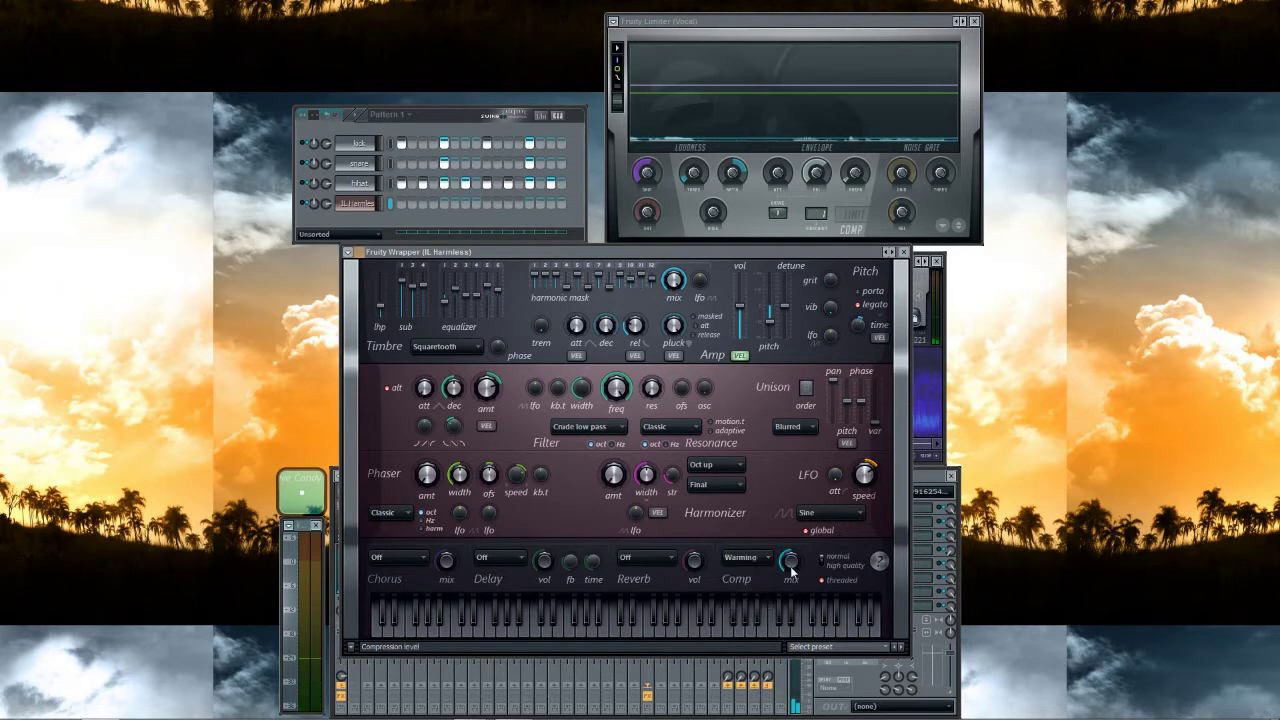
left_click_drag(792, 570, 790, 566)
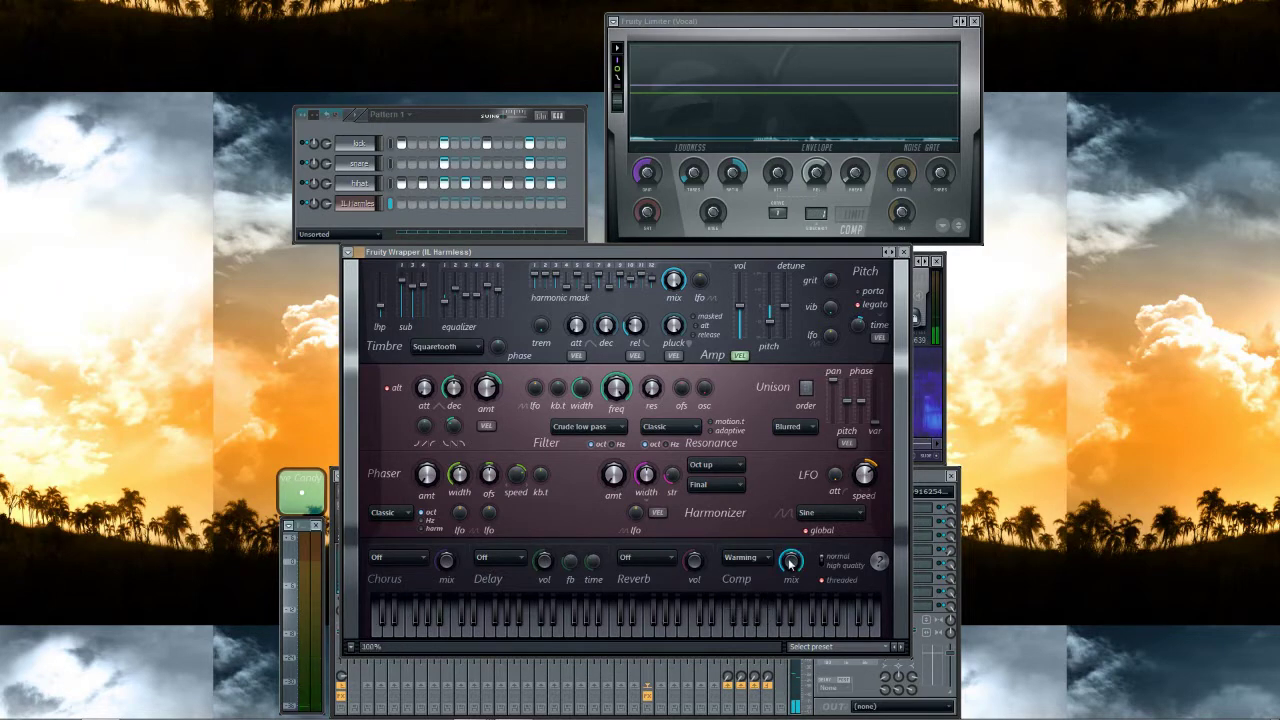
left_click(876, 561)
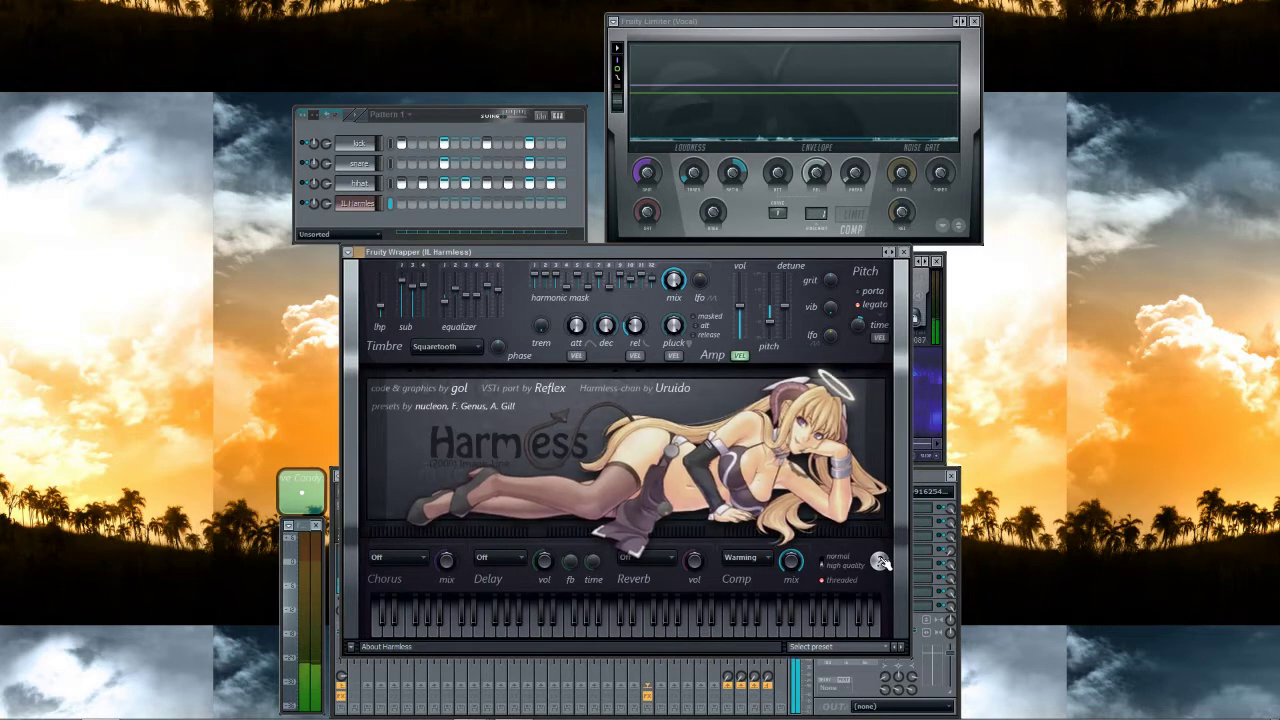
left_click(882, 562)
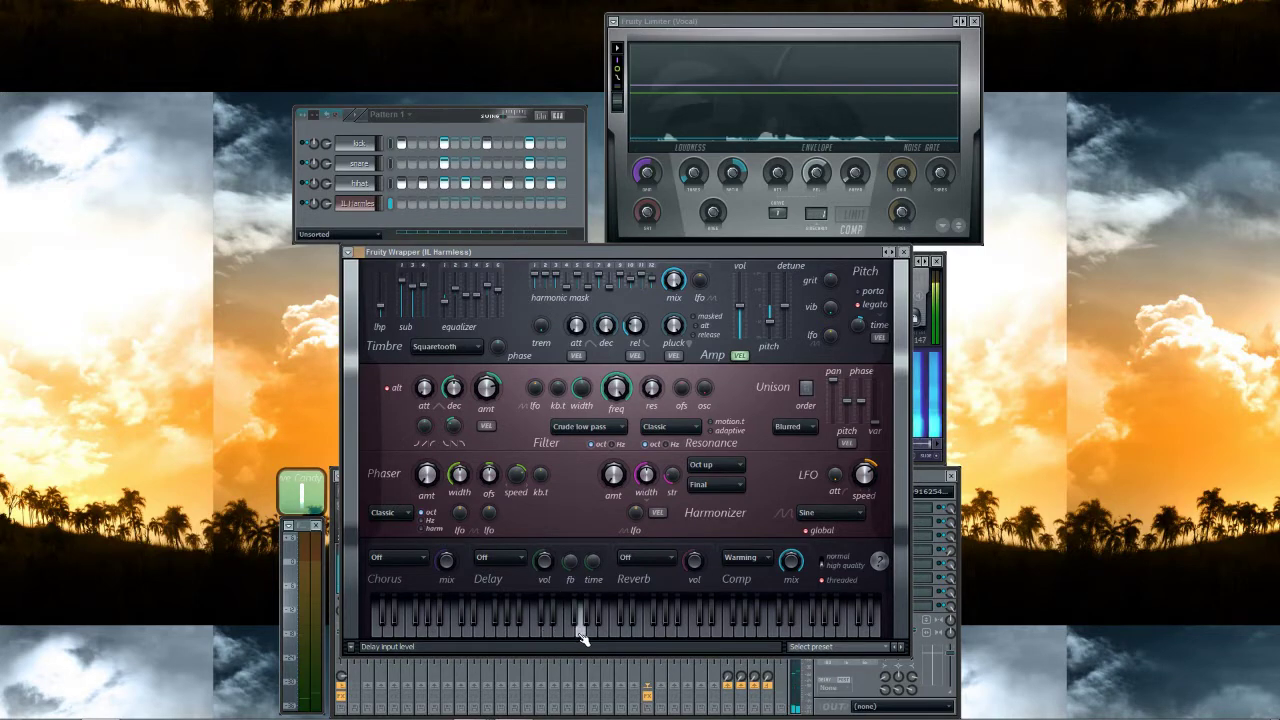
Audition the Harmless bass sound on its keyboard and reduce the amp release
left_click_drag(580, 637, 607, 640)
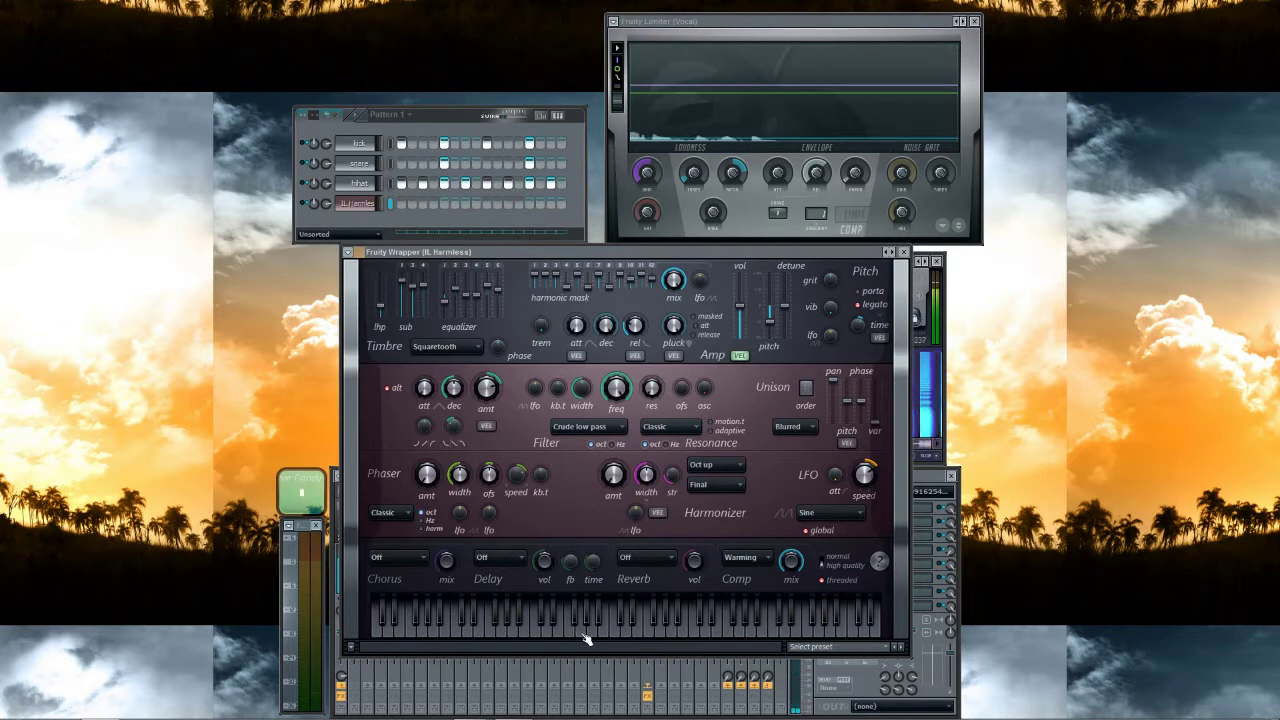
mouse_move(632, 325)
left_mouse_down()
mouse_move(632, 292)
mouse_move(634, 345)
left_mouse_up()
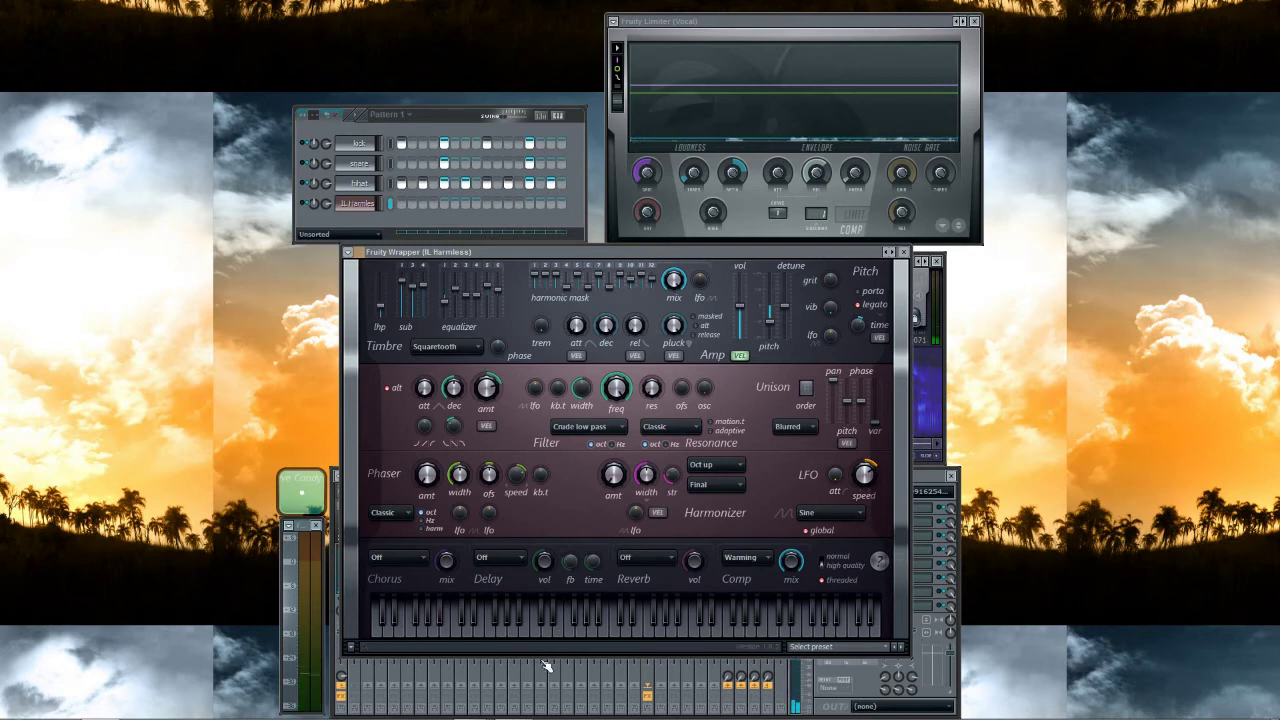
mouse_move(545, 632)
left_mouse_down()
mouse_move(782, 629)
mouse_move(572, 639)
left_mouse_up()
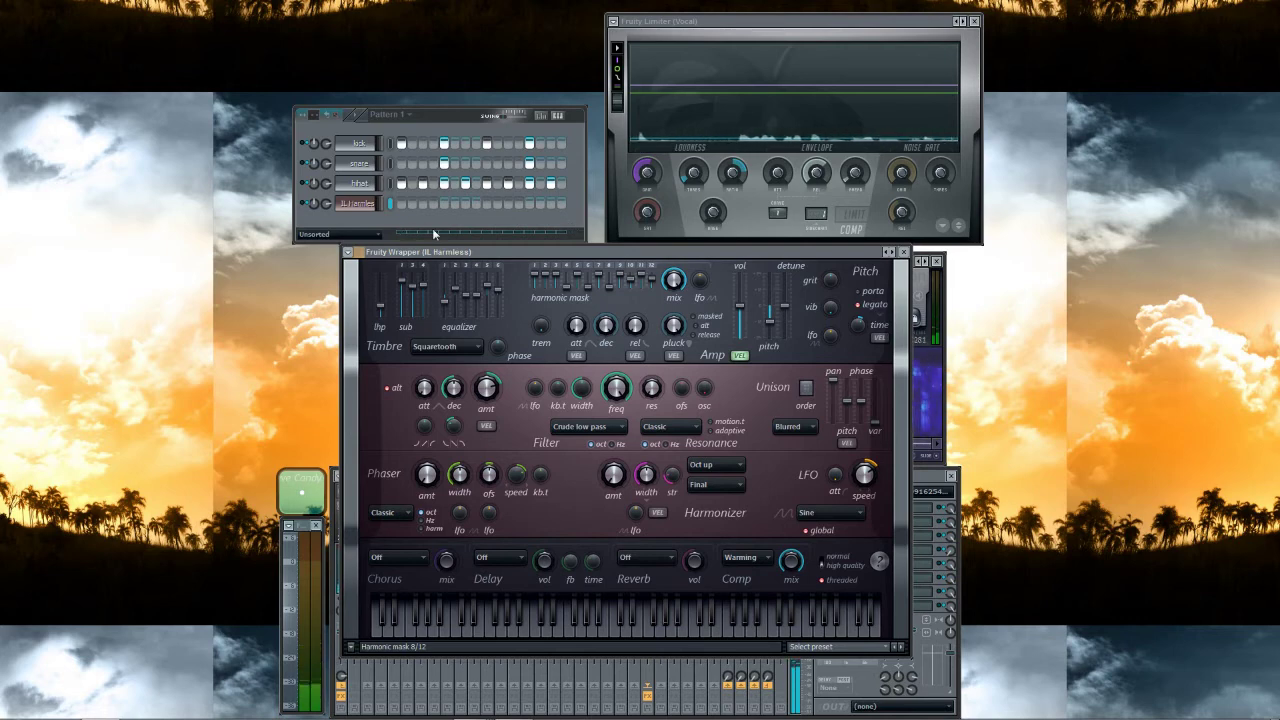
Link the IL Harmless channel to the electro bass mixer track
left_click(937, 481)
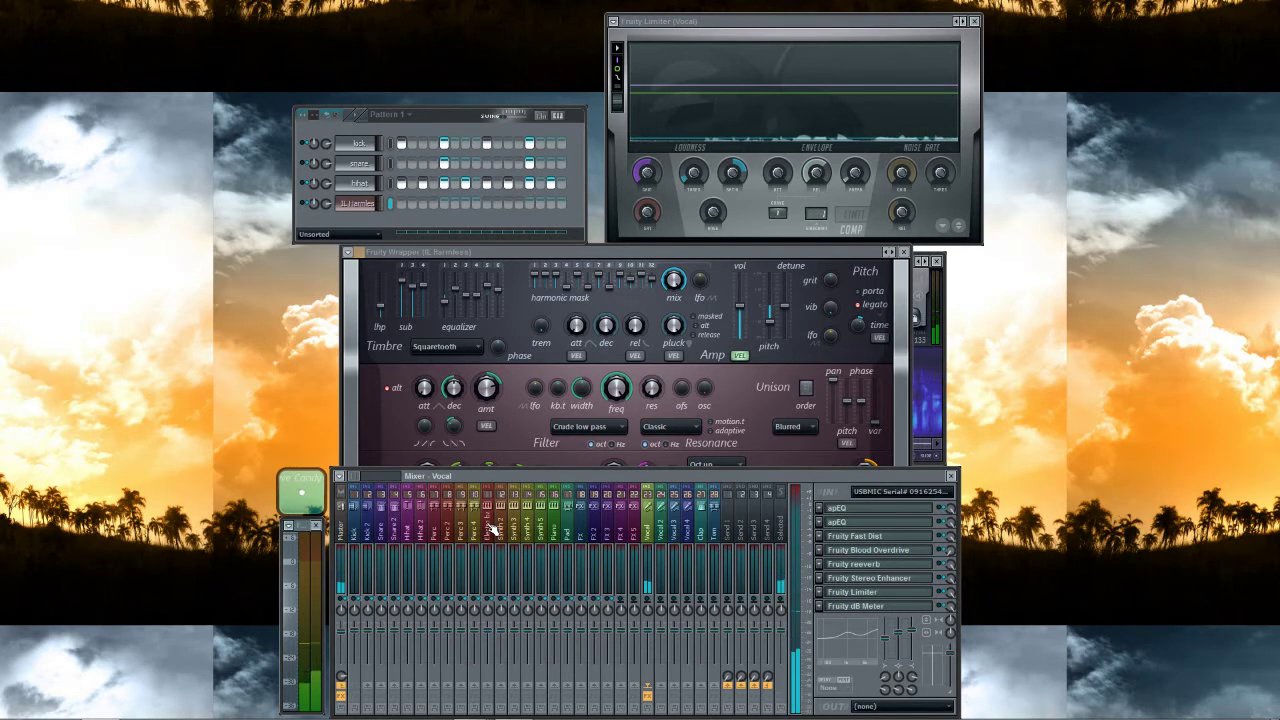
right_click(488, 531)
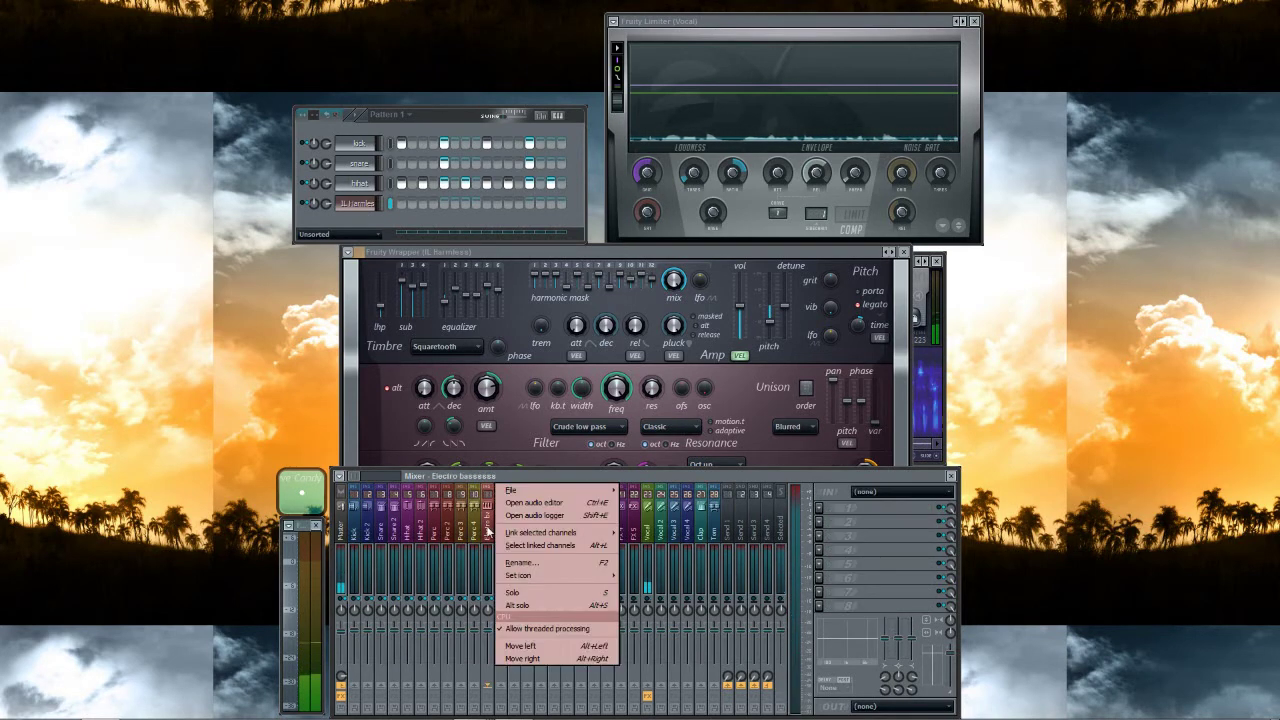
mouse_move(522, 537)
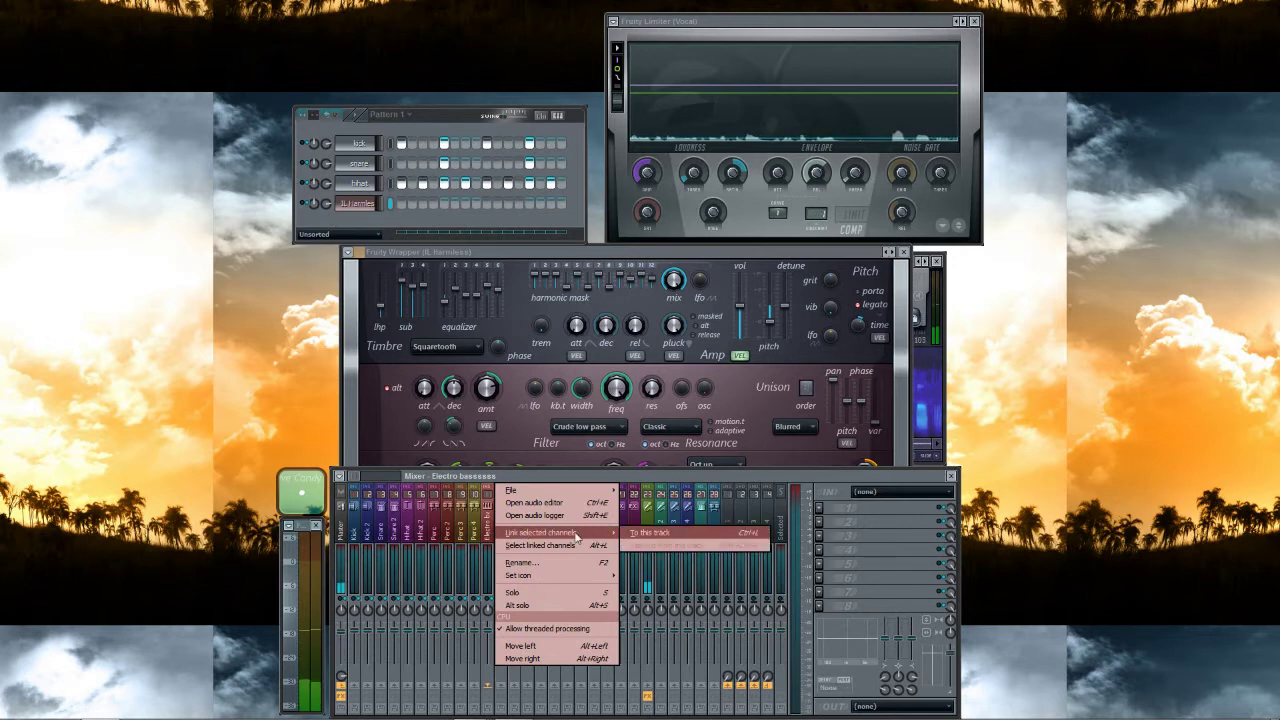
left_click(641, 535)
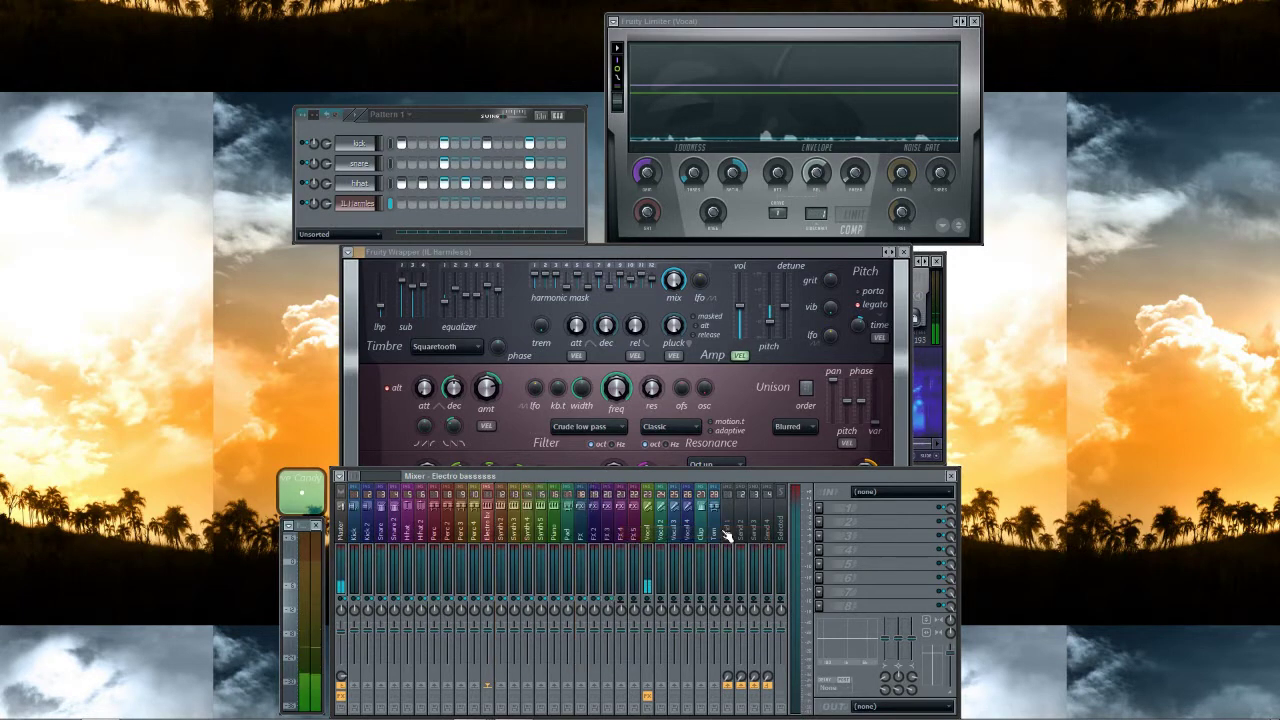
Load Fruity WaveShaper into effect slot 3 of the electro bass track and raise the low end of its curve
left_click(824, 539)
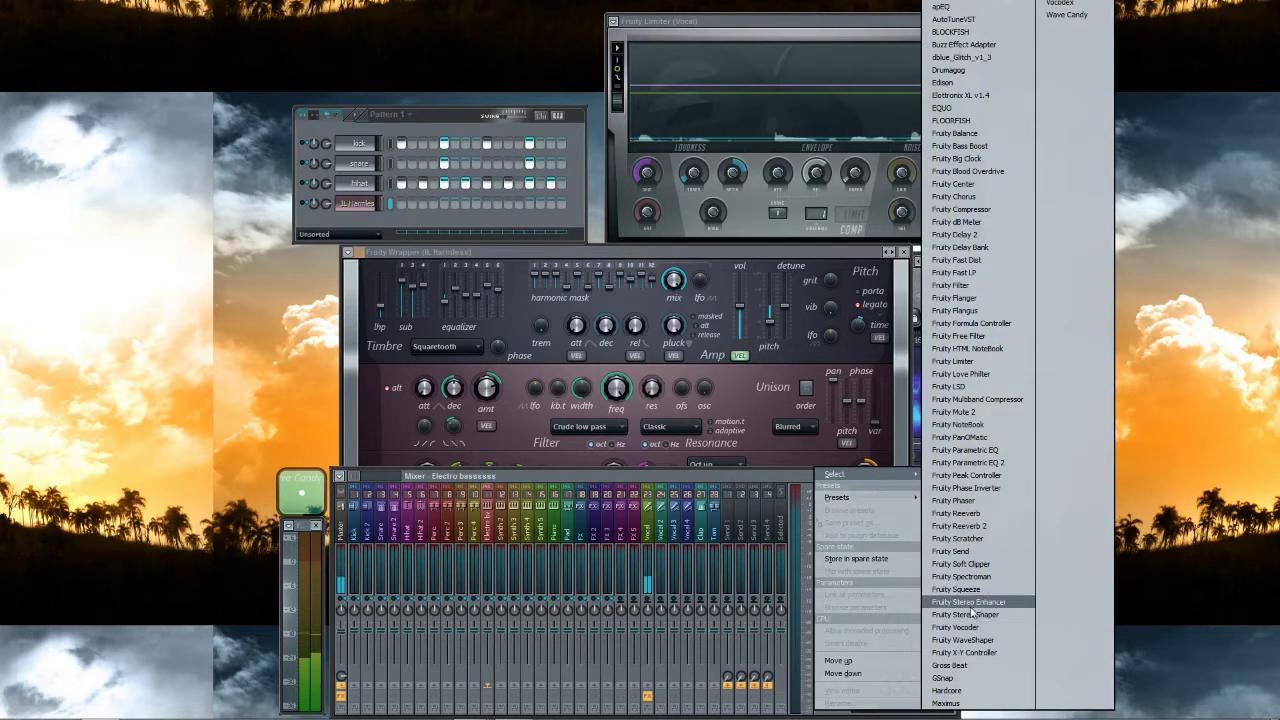
left_click(970, 640)
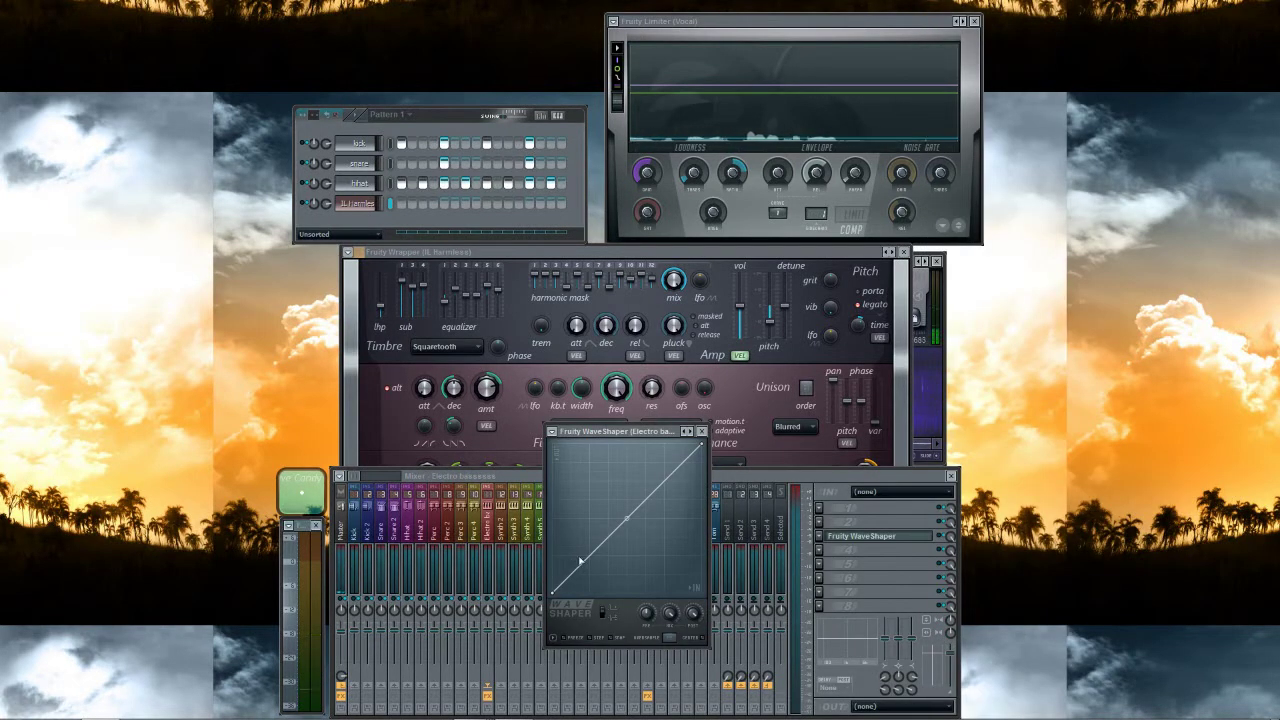
left_click_drag(580, 562, 551, 557)
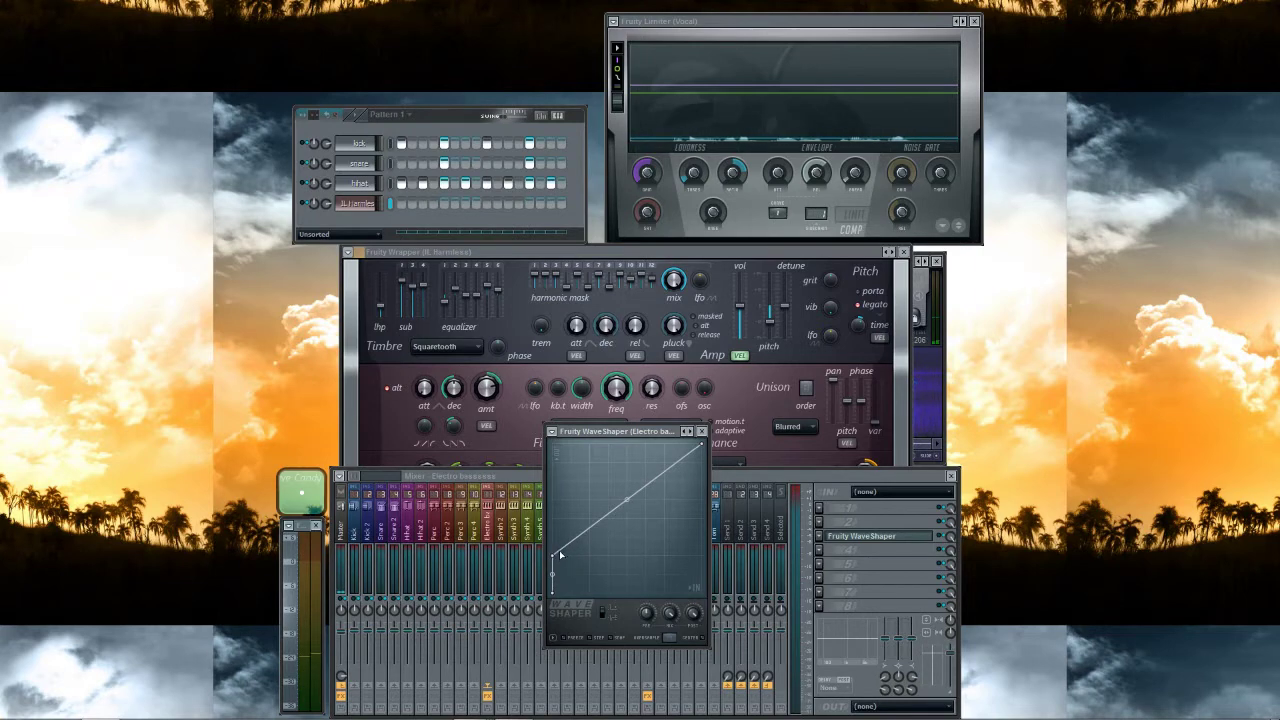
left_click(703, 432)
Load Fruity Fast Dist into effect slot 4 of the electro bass track, reposition its window and close it
left_click(822, 540)
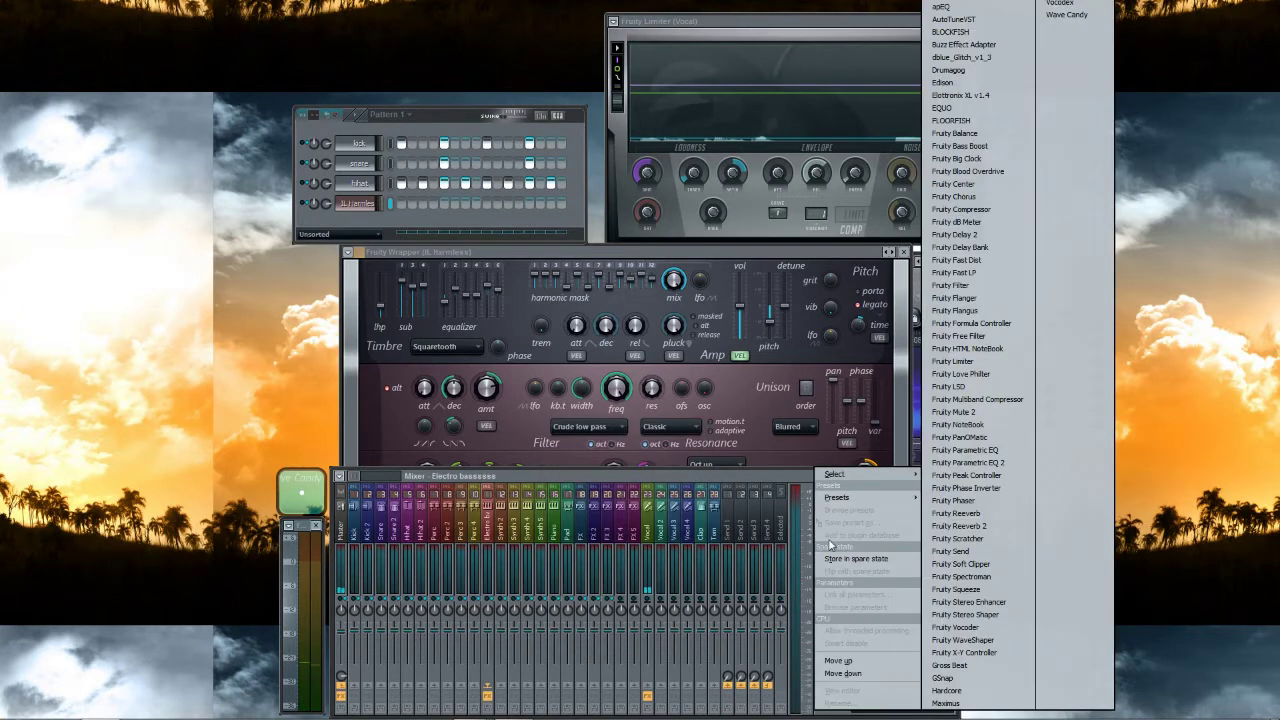
left_click(990, 261)
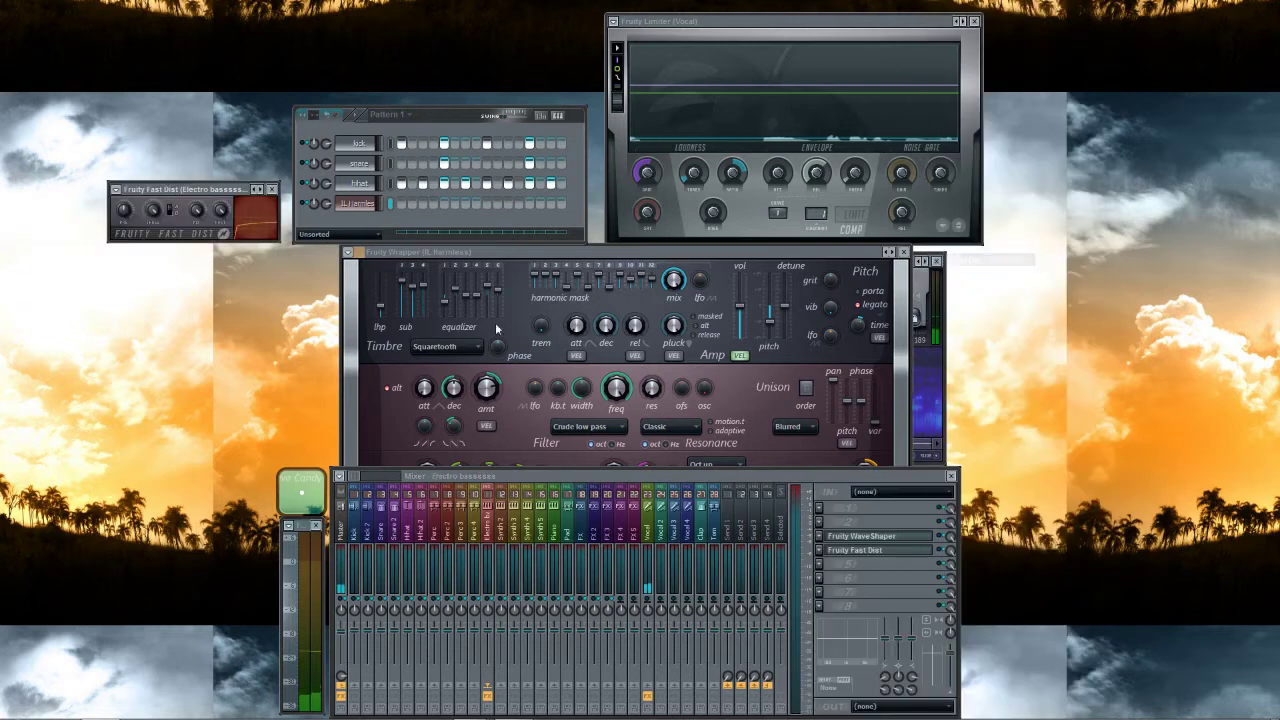
left_click_drag(240, 183, 420, 317)
left_click_drag(476, 371, 557, 428)
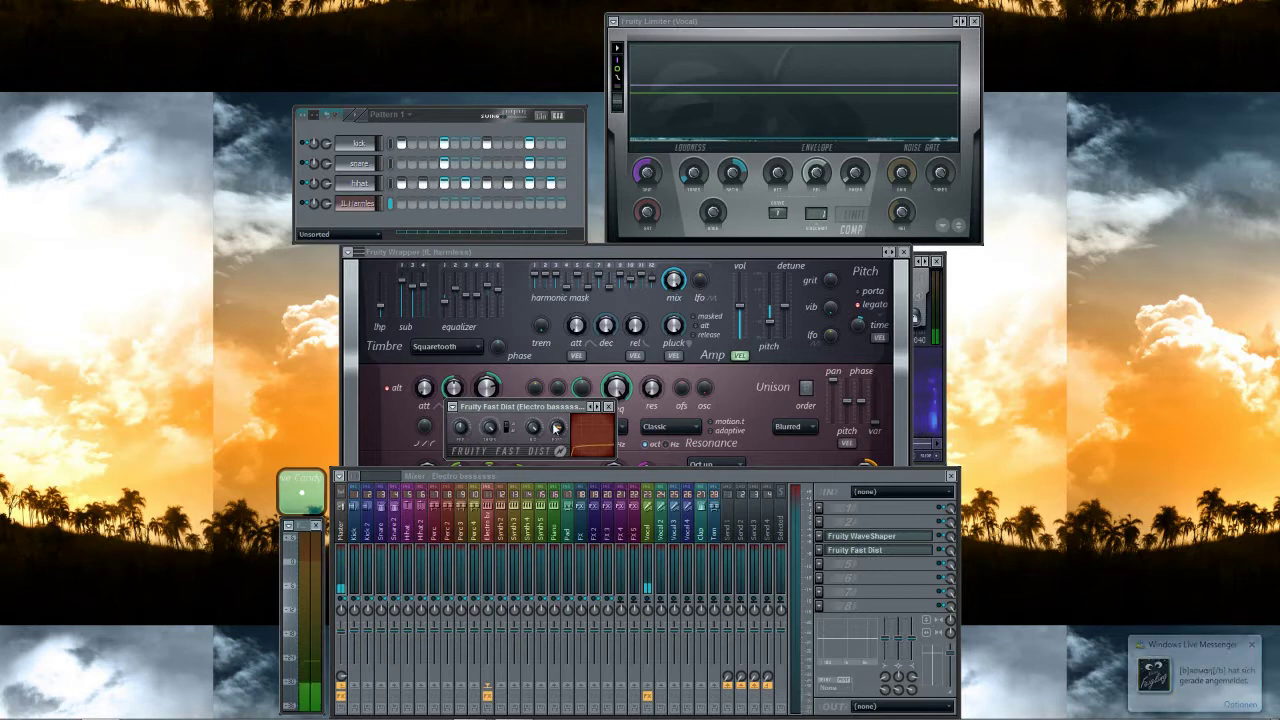
left_click(608, 407)
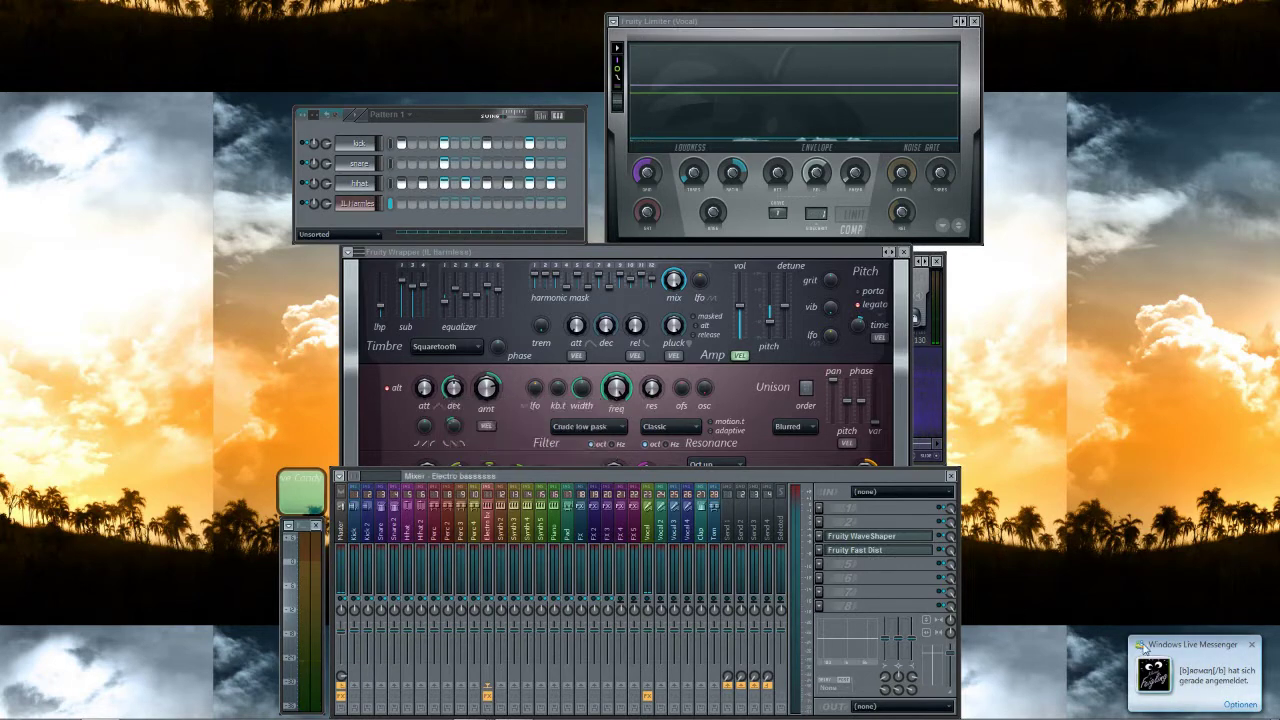
Close all Windows Live Messenger windows and briefly check the Fruity Fast Dist settings on the electro bass track
right_click(462, 715)
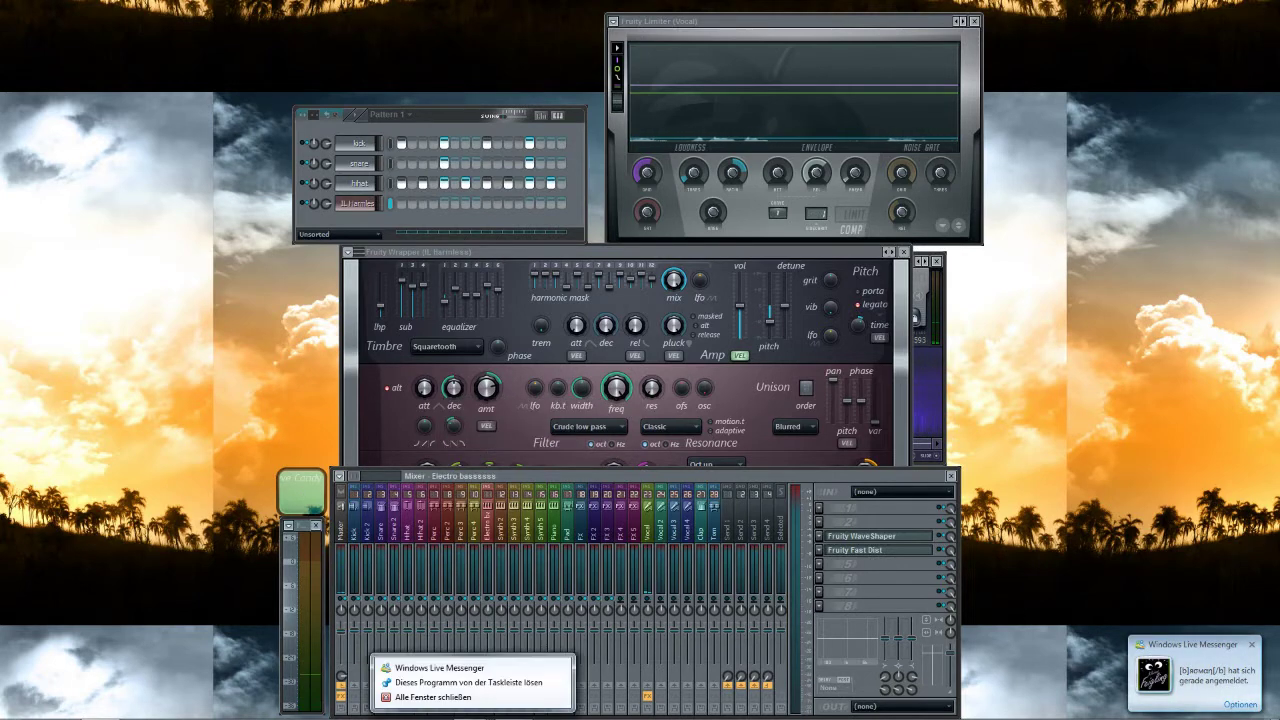
left_click(458, 696)
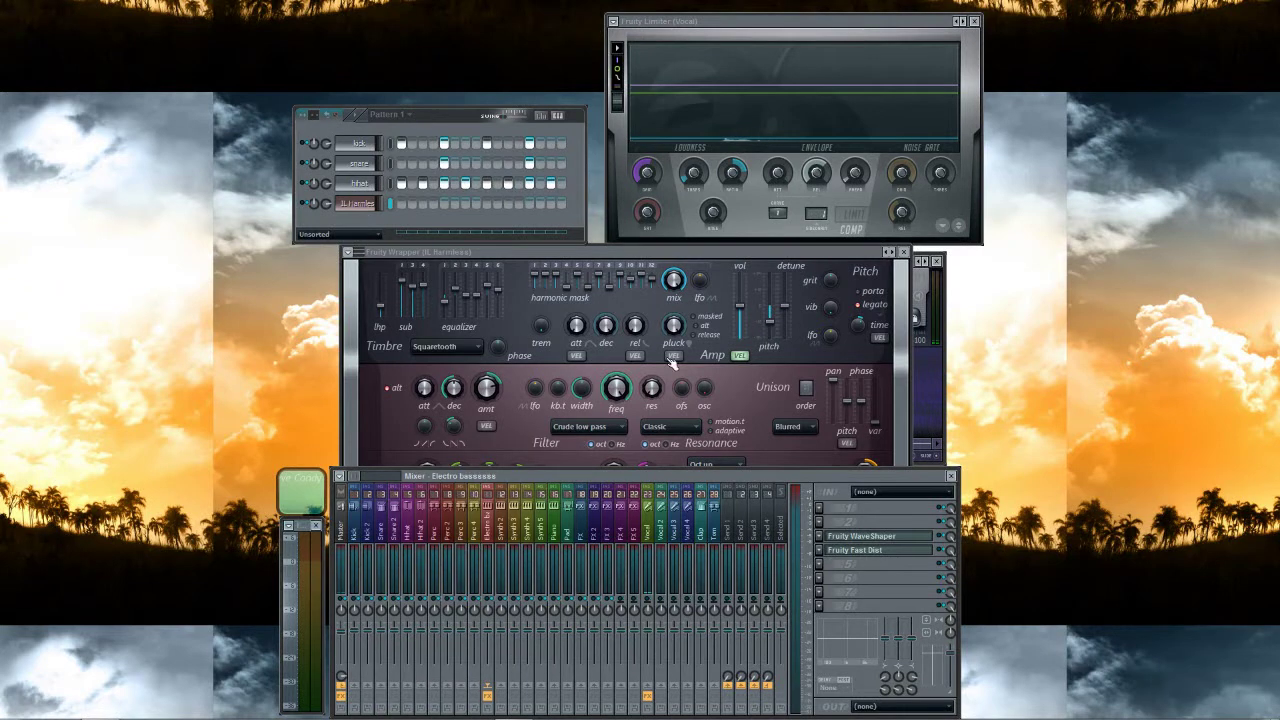
left_click(856, 551)
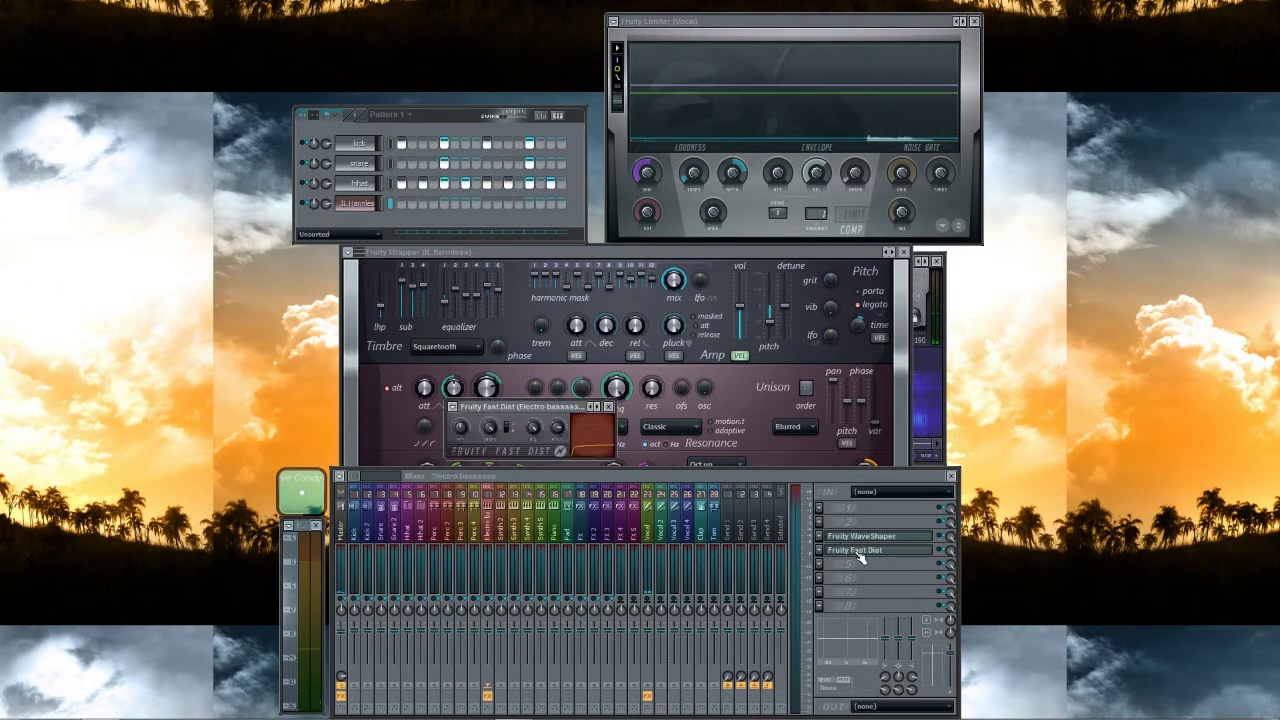
left_click(860, 557)
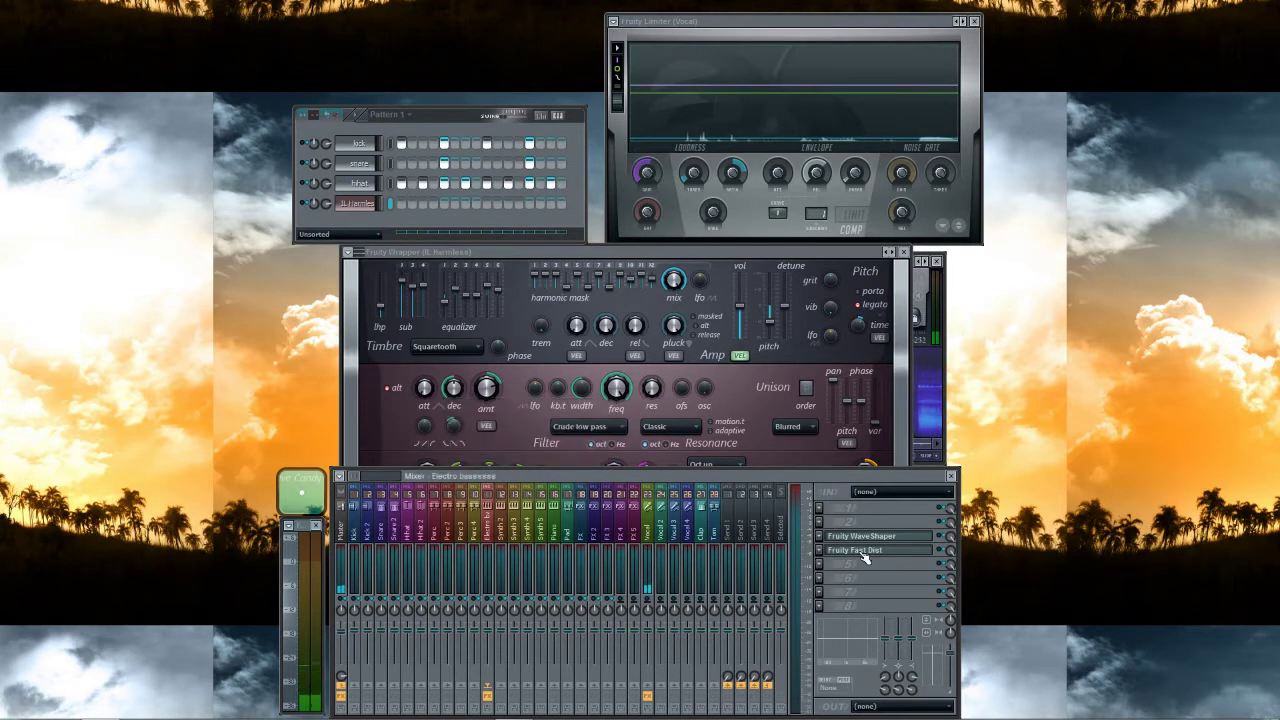
Bring the IL Harmless window forward and audition the distorted bass with several notes on its keyboard
left_click(740, 446)
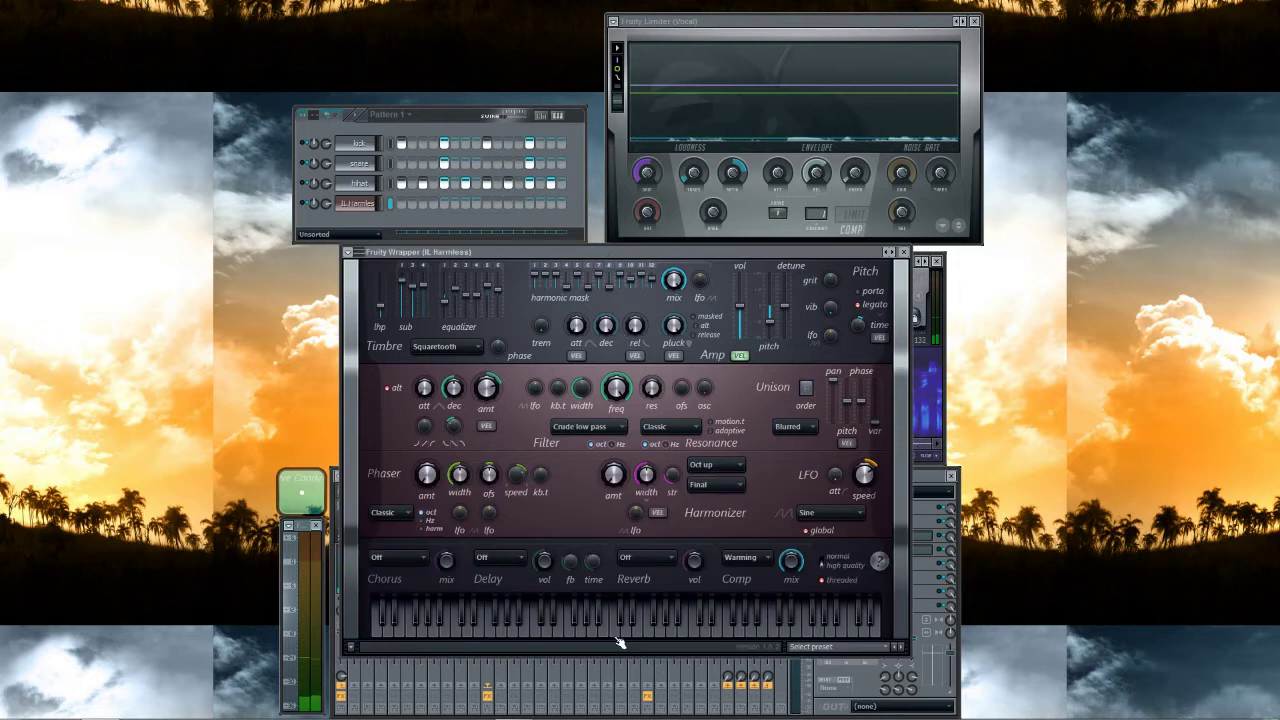
left_click(617, 637)
left_click(602, 632)
left_click(588, 636)
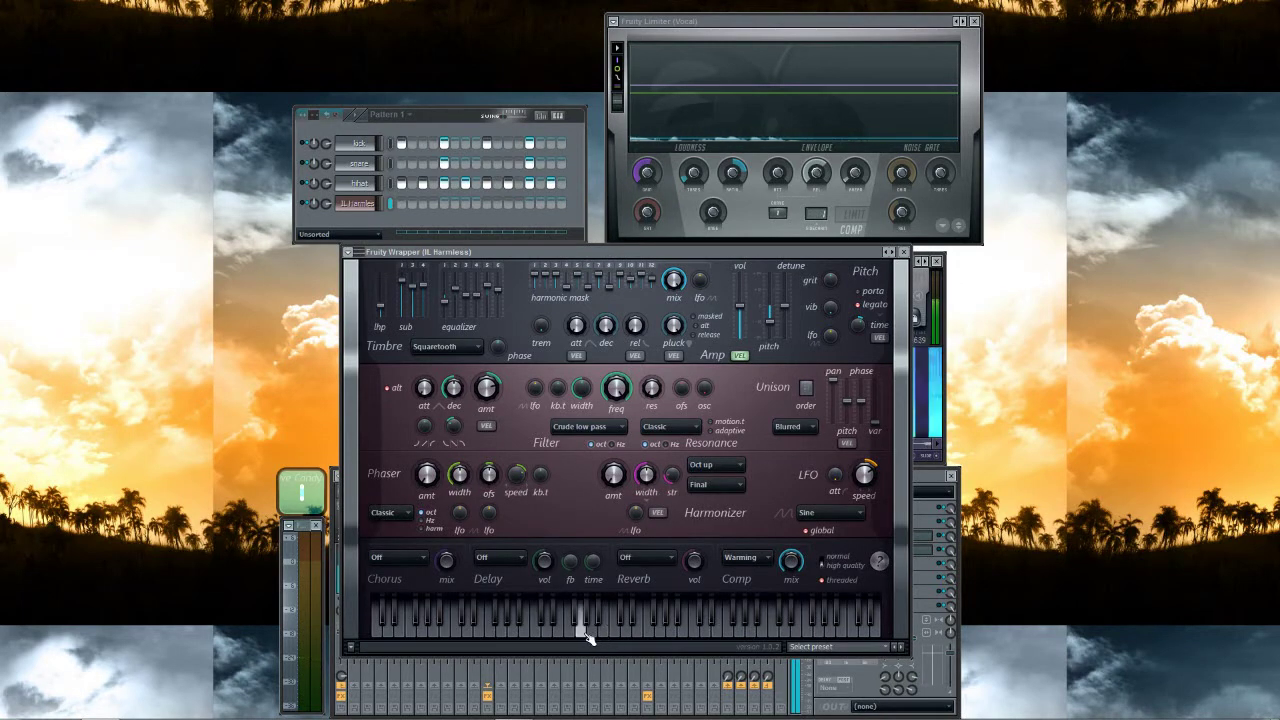
mouse_move(586, 634)
left_mouse_down()
mouse_move(386, 637)
mouse_move(704, 623)
mouse_move(699, 607)
mouse_move(606, 623)
mouse_move(477, 618)
left_mouse_up()
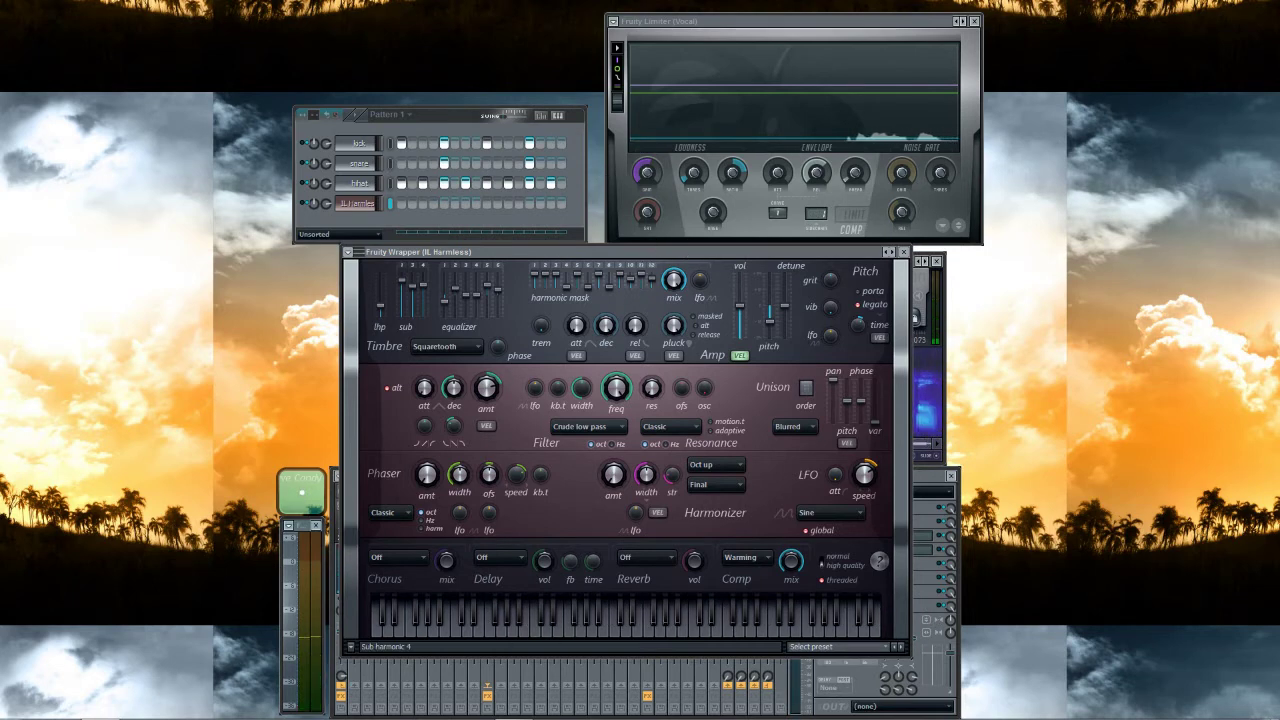
Play the pattern to hear the bass with the drums, and move and close the IL Harmless window
left_click(355, 115)
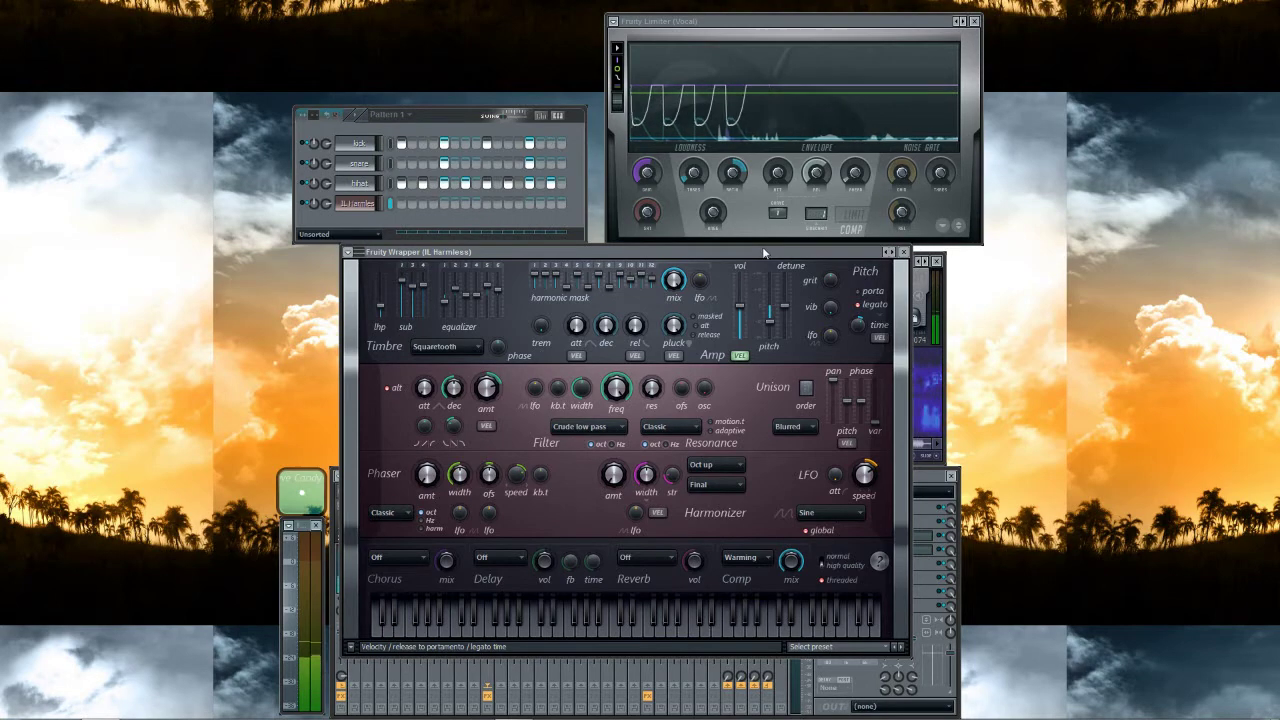
left_click_drag(762, 246, 850, 296)
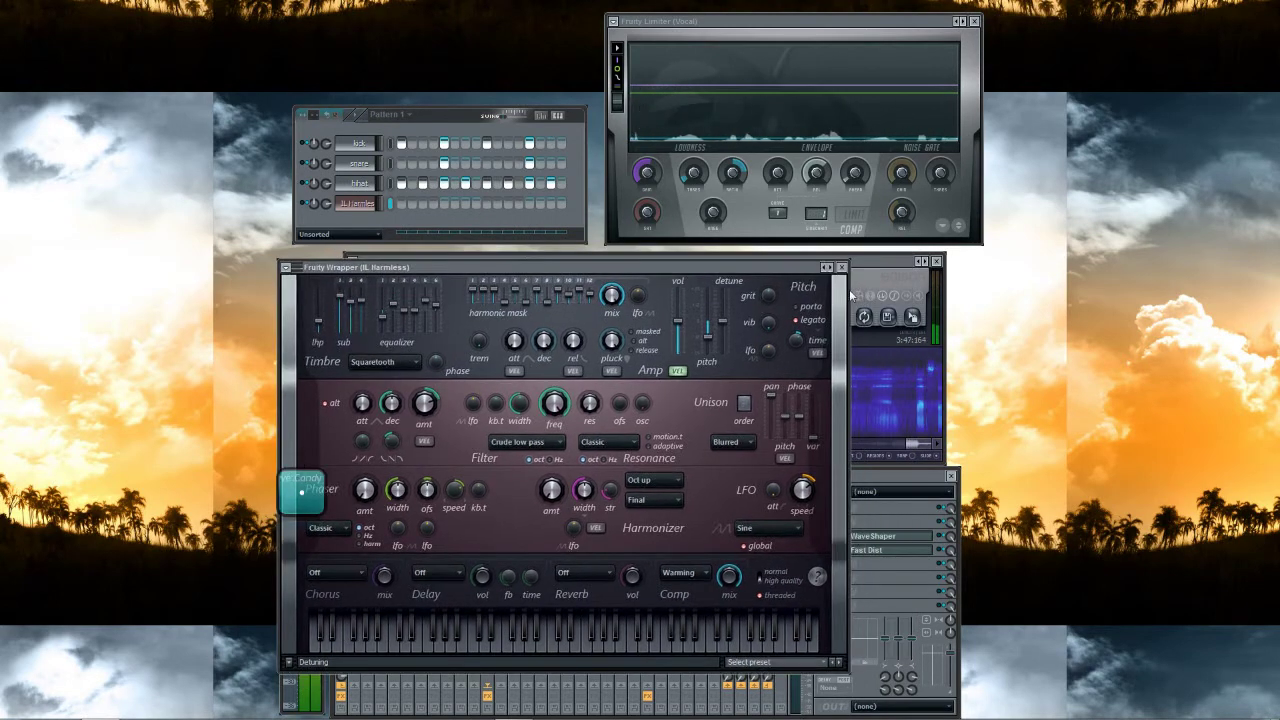
left_click(842, 268)
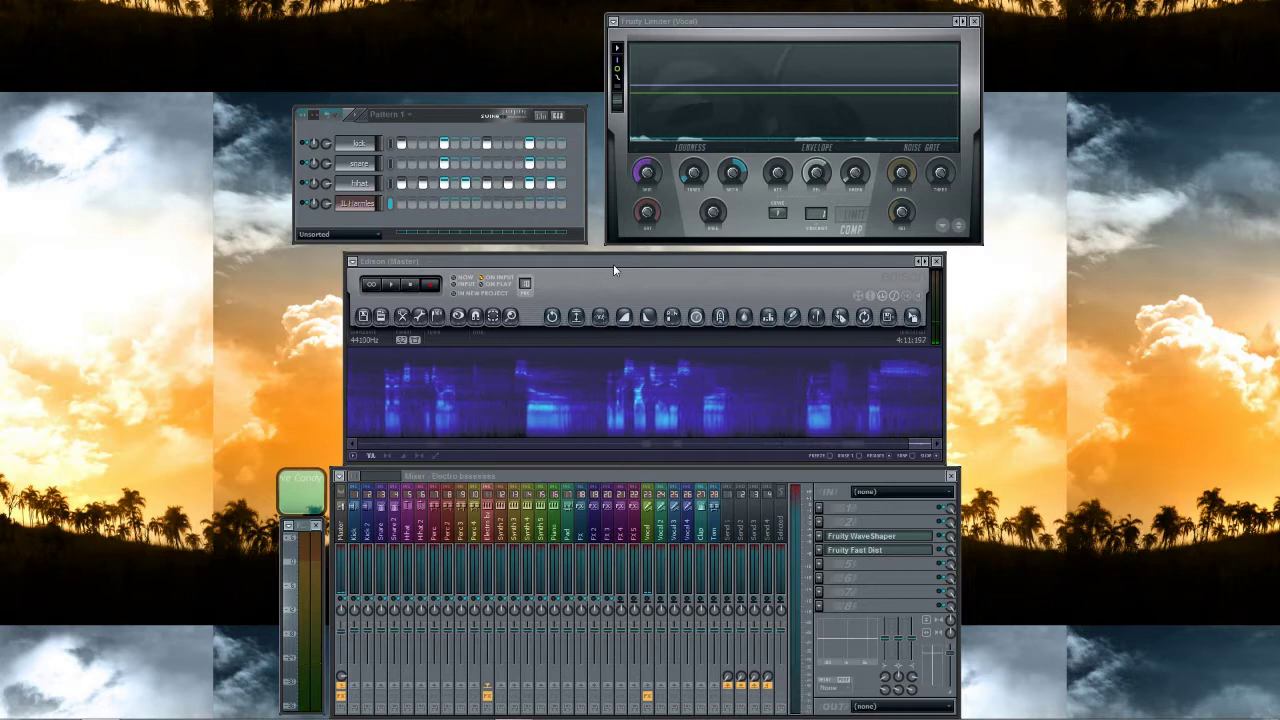
Sidechain the Kick mixer track to the electro bass track
left_click(356, 530)
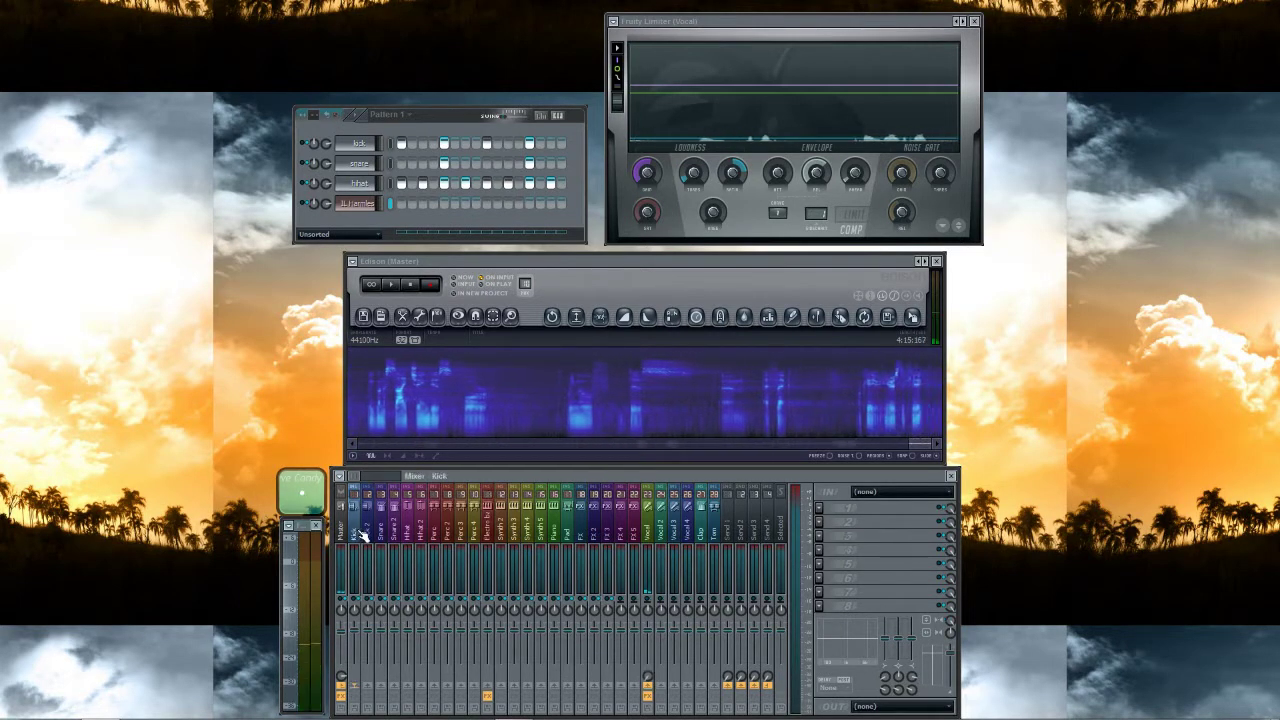
right_click(490, 693)
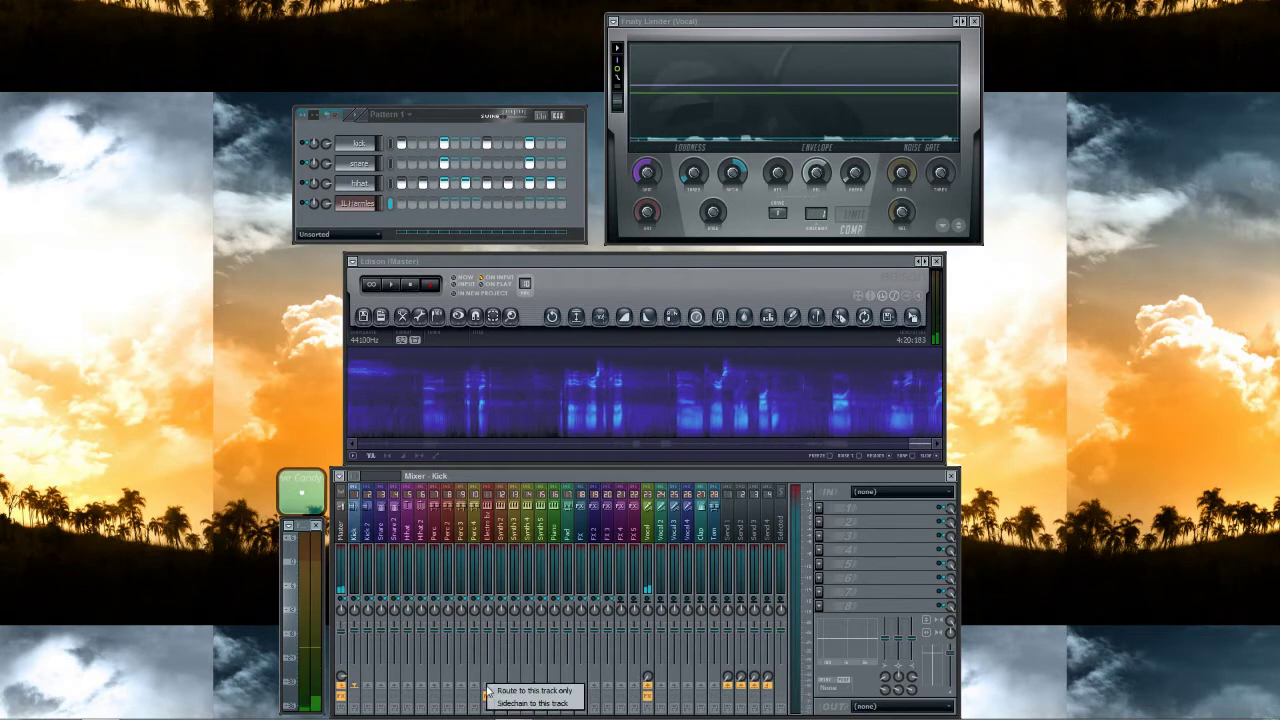
left_click(568, 705)
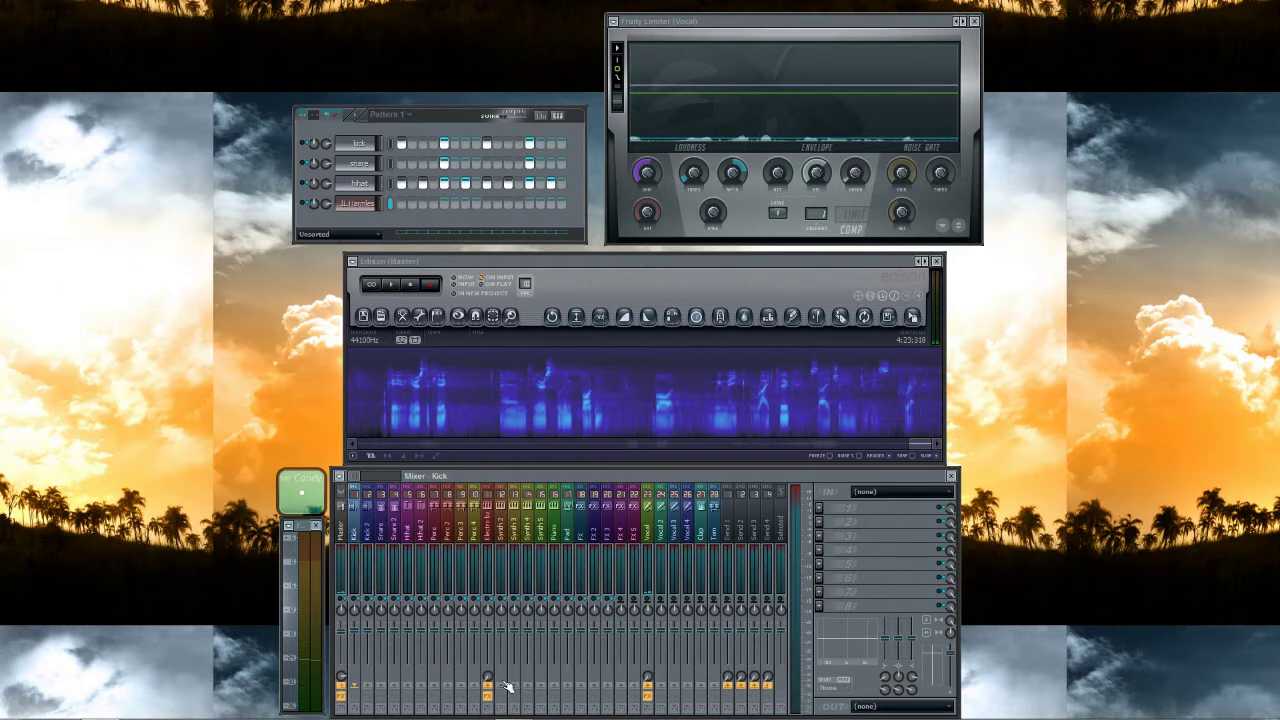
Load Fruity Limiter into effect slot 6 of the electro bass track
left_click(487, 523)
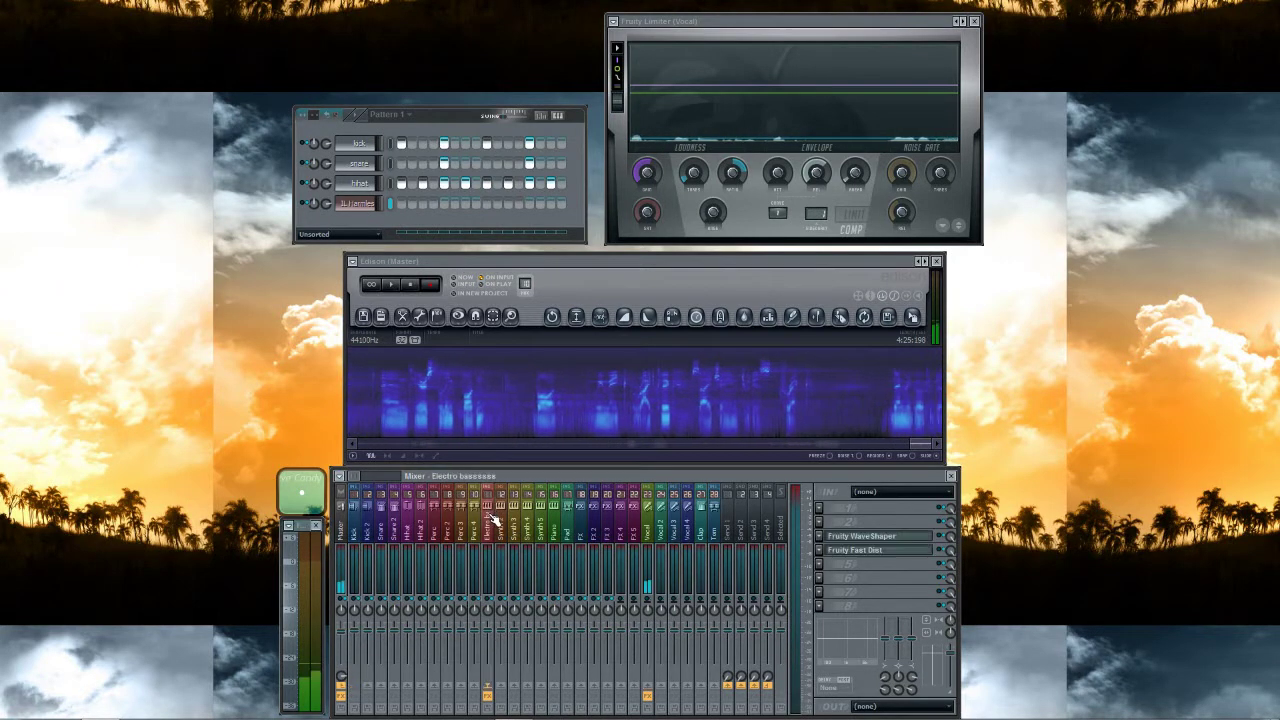
left_click(825, 583)
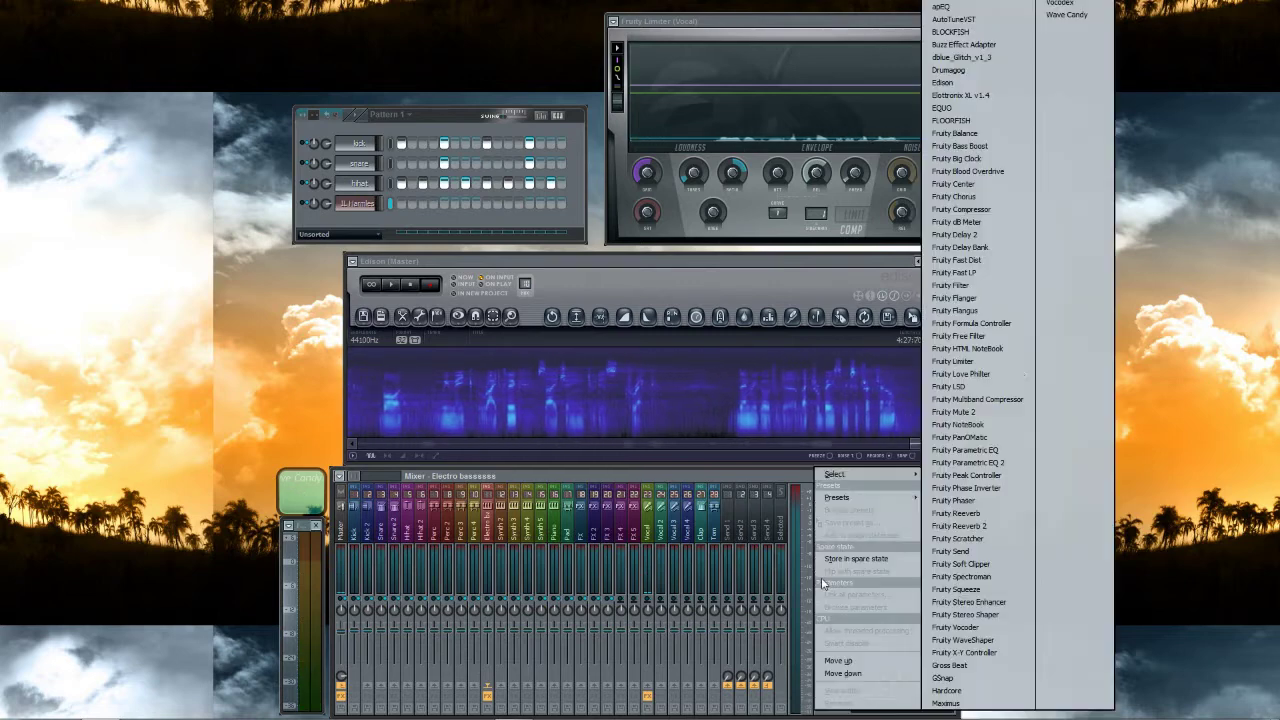
left_click(965, 362)
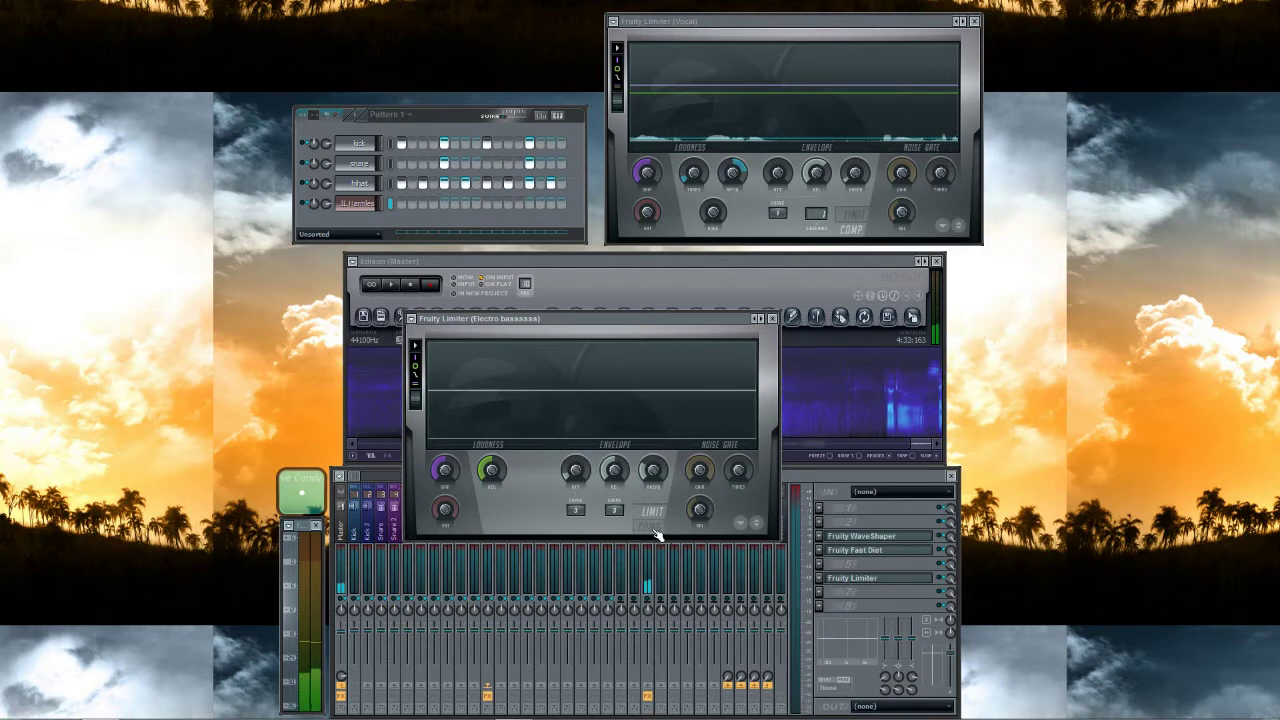
Switch the electro bass Limiter to compressor mode, set its sidechain input, lower the threshold and raise the ratio
left_click(645, 527)
left_click_drag(615, 513, 615, 503)
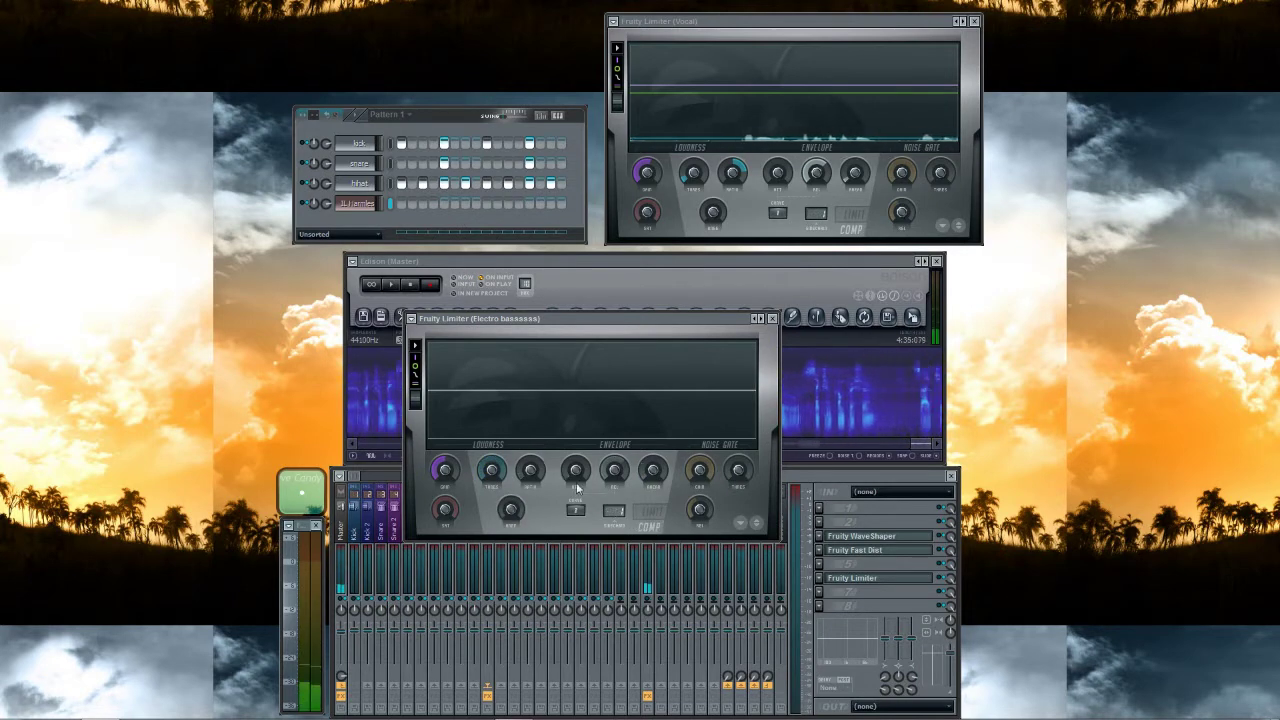
left_click_drag(492, 470, 492, 550)
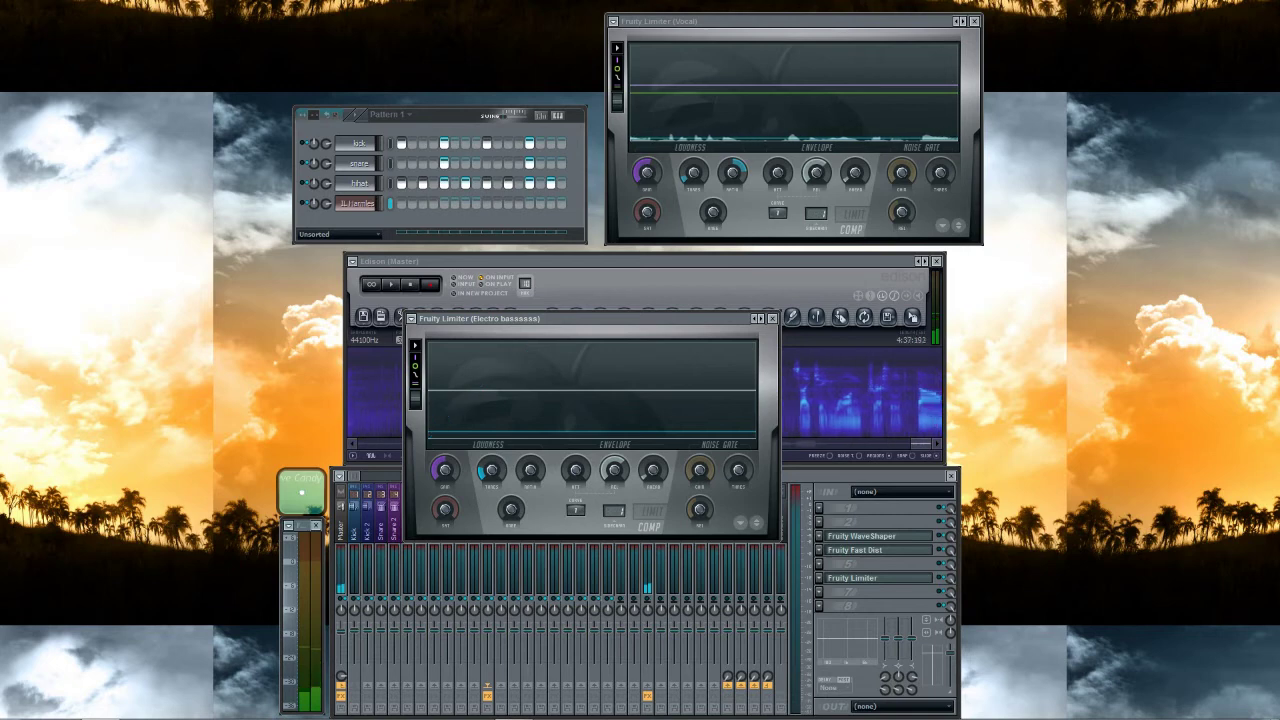
left_click_drag(531, 470, 531, 415)
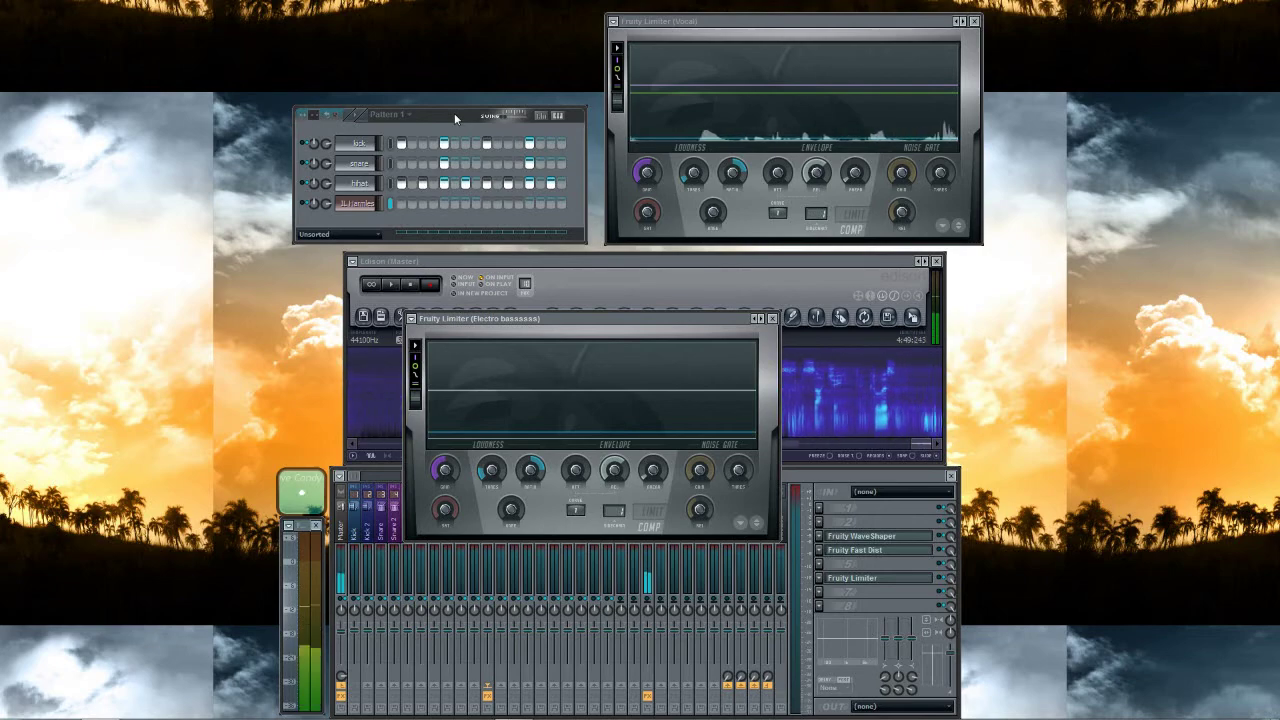
Reopen IL Harmless and the electro bass Limiter and play the pattern to check the sidechain ducking
left_click(373, 203)
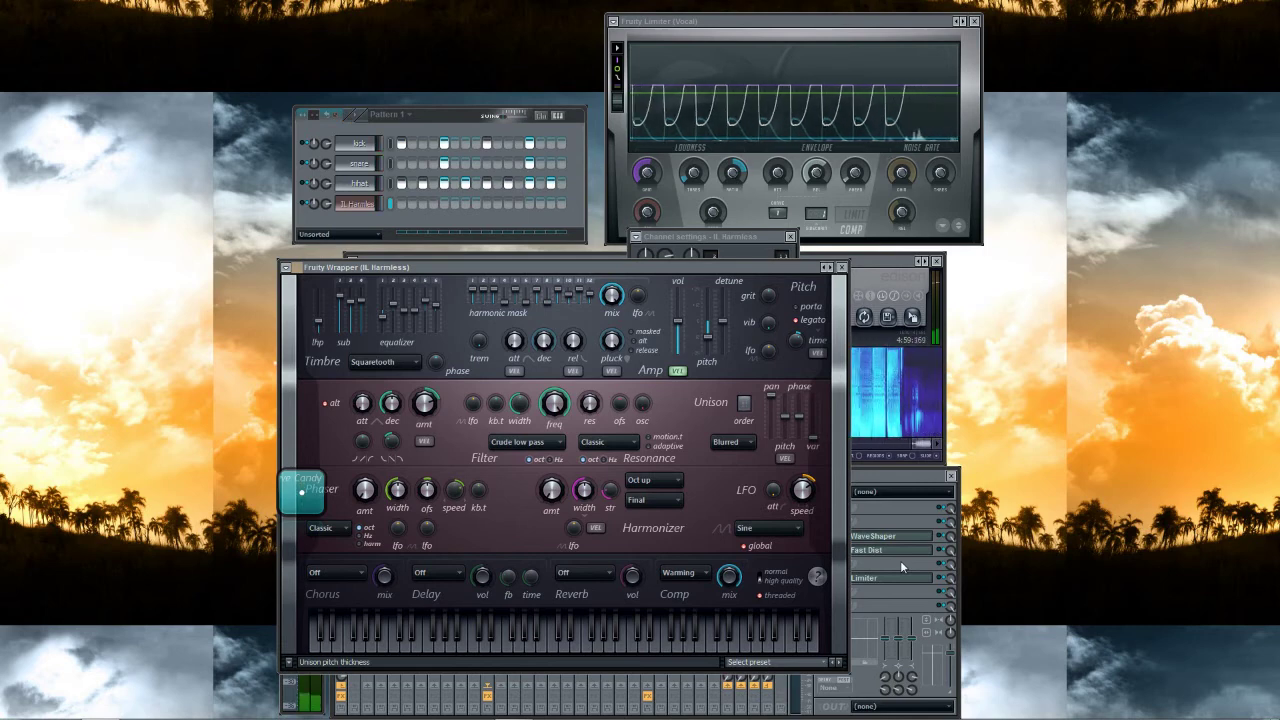
left_click(914, 584)
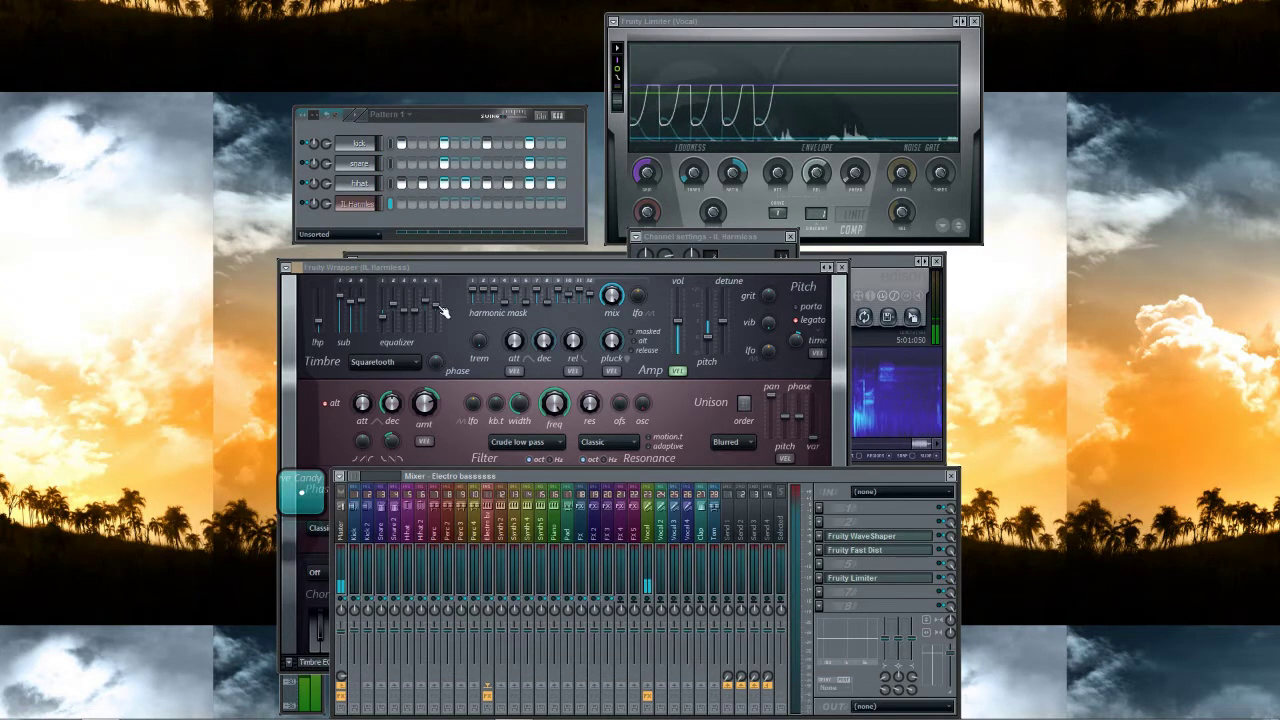
left_click(880, 577)
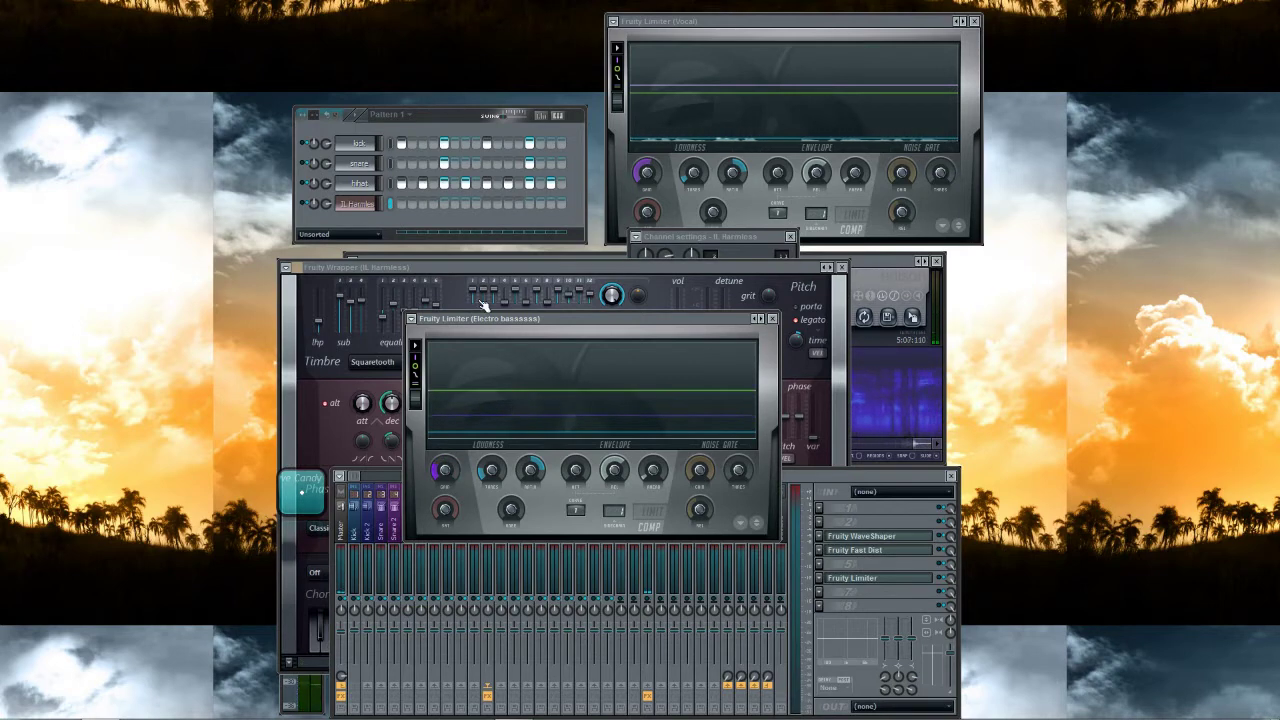
left_click(457, 229)
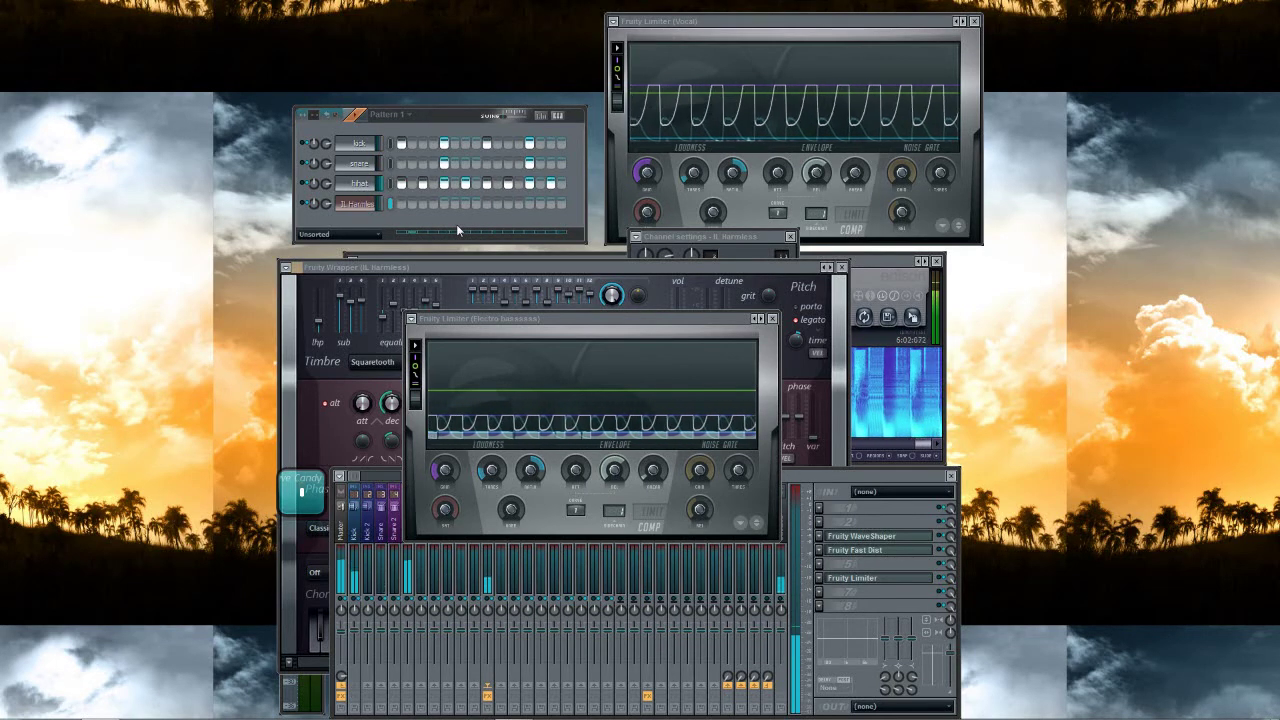
Lower the filter resonance and raise the filter frequency in IL Harmless
left_click(520, 269)
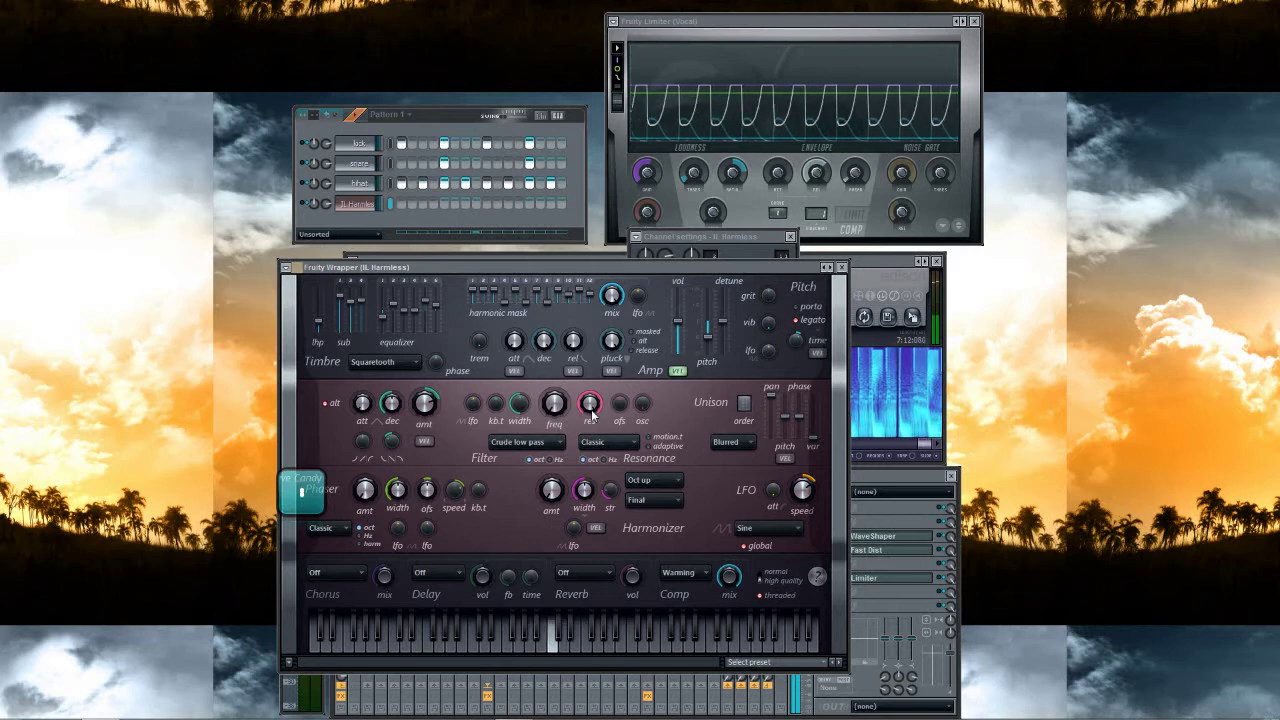
left_click_drag(592, 412, 592, 510)
left_click_drag(555, 405, 555, 355)
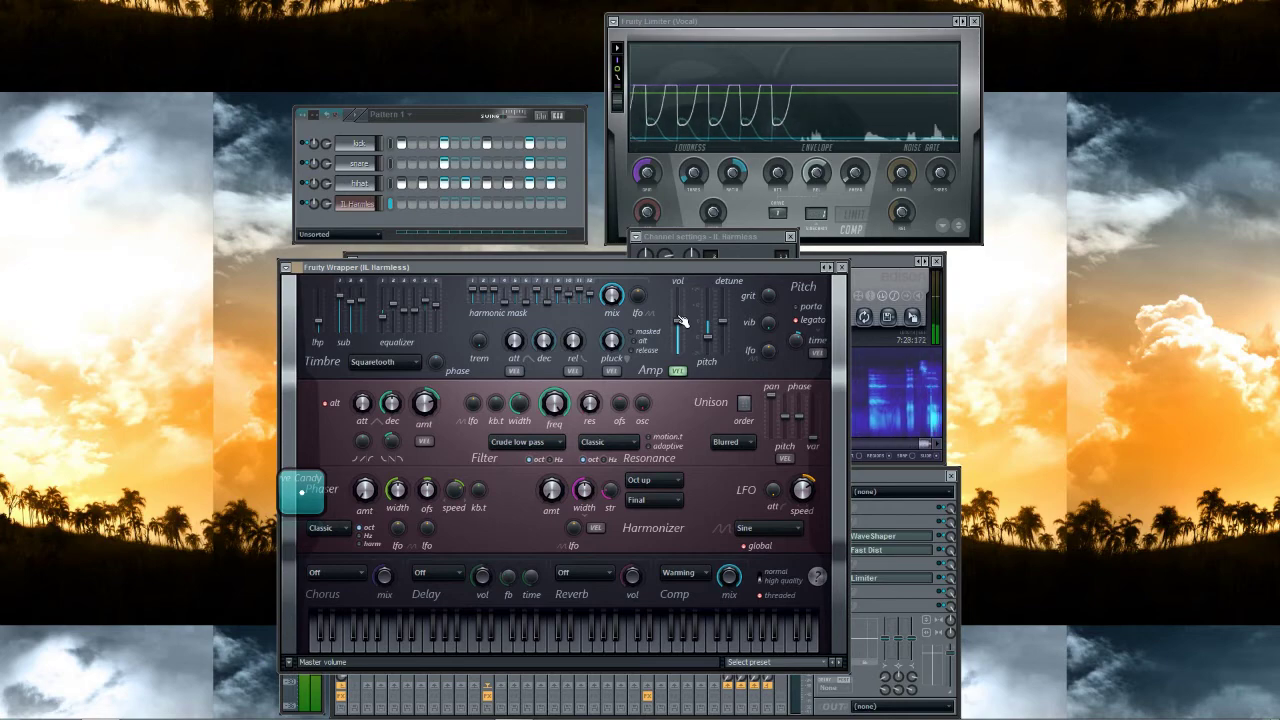
Close the channel settings, IL Harmless and electro bass Limiter windows
left_click(790, 237)
left_click(871, 262)
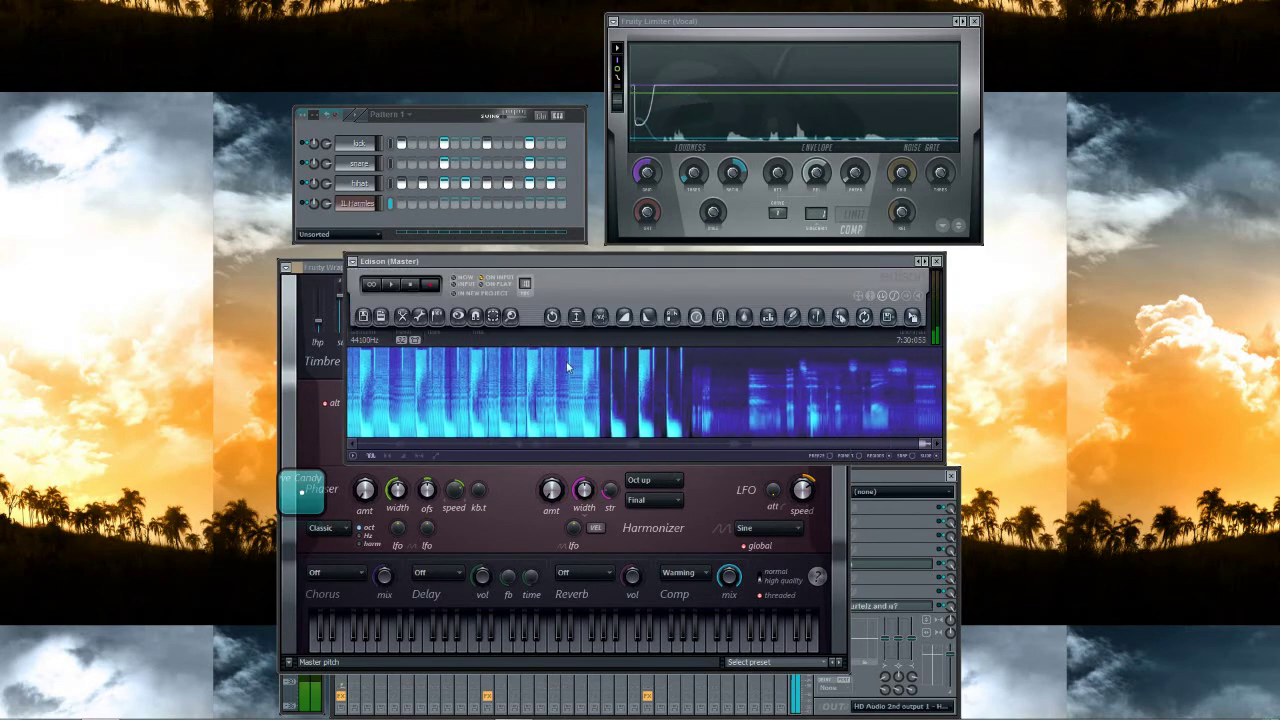
left_click(322, 269)
left_click(839, 267)
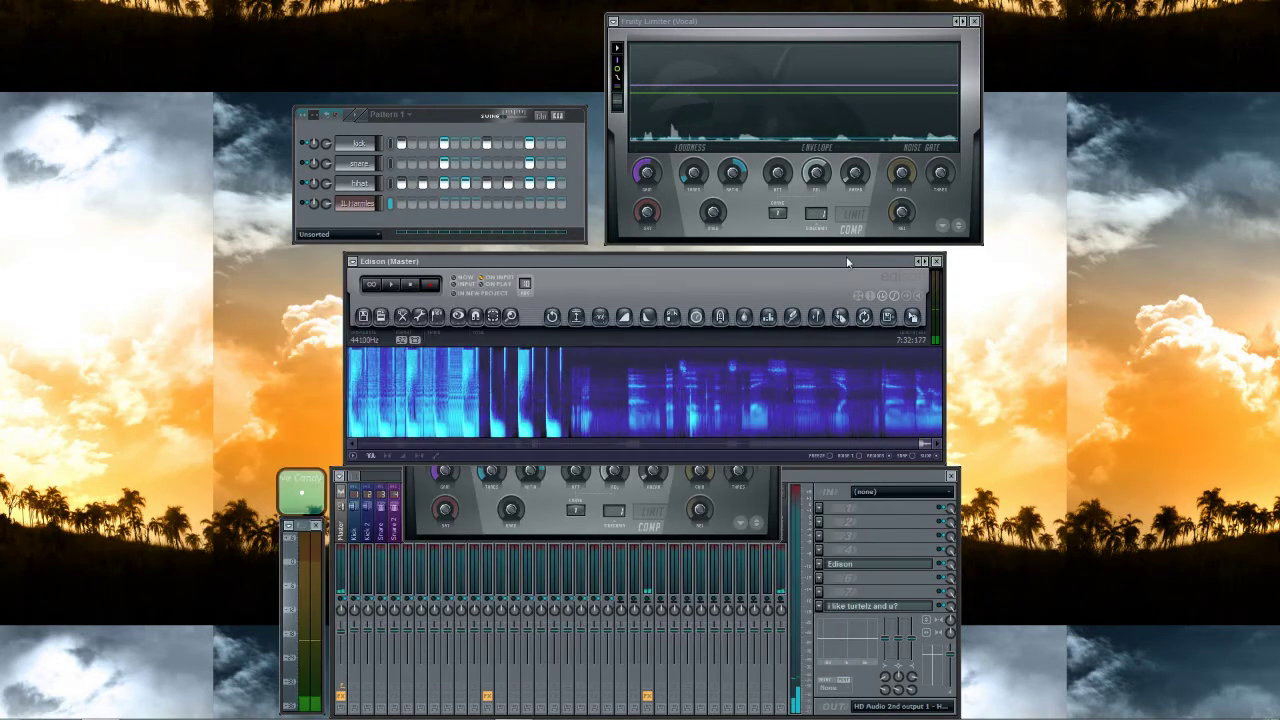
left_click(686, 533)
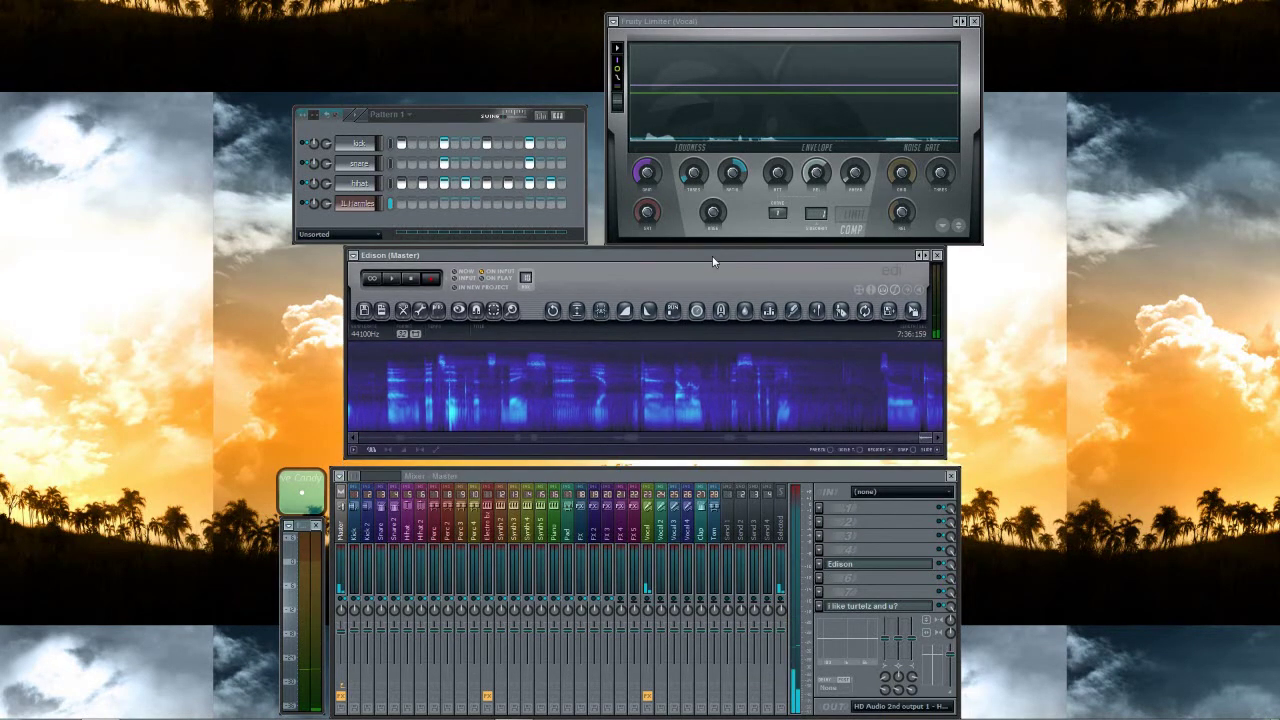
Check the slot 8 effect on the Master mixer track and reposition the Edison window
left_click(341, 529)
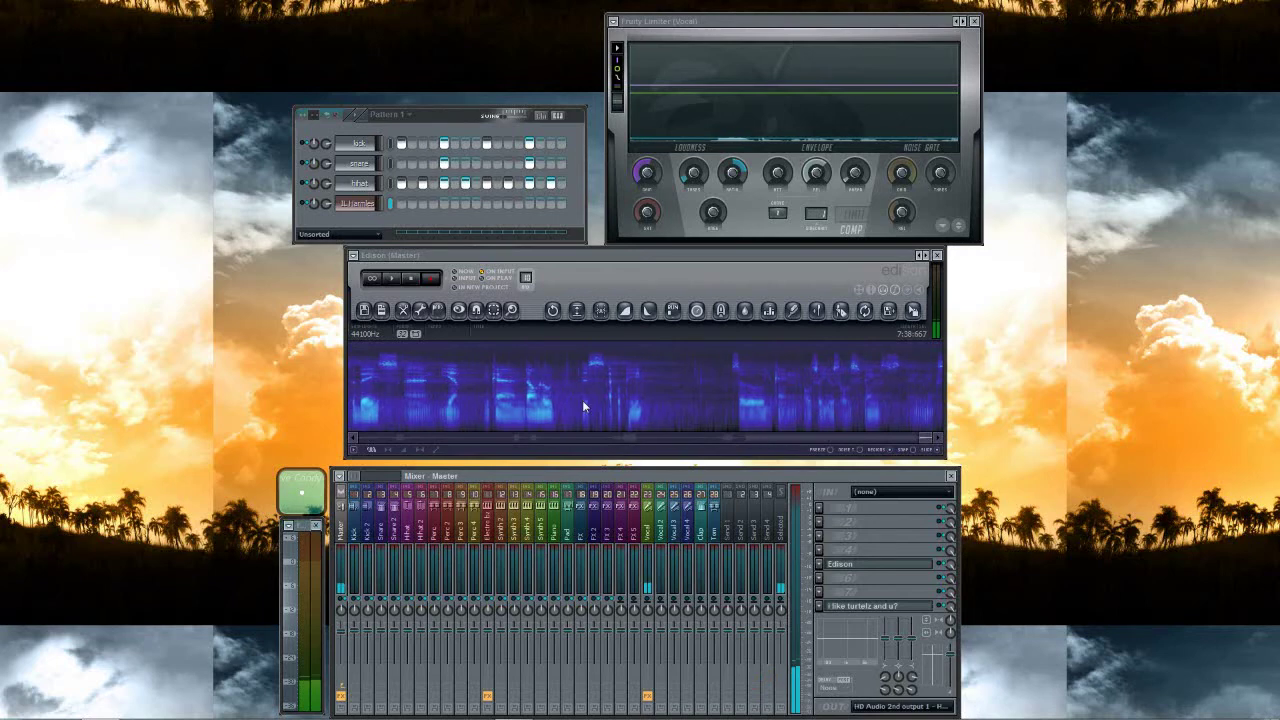
left_click(903, 610)
left_click(903, 610)
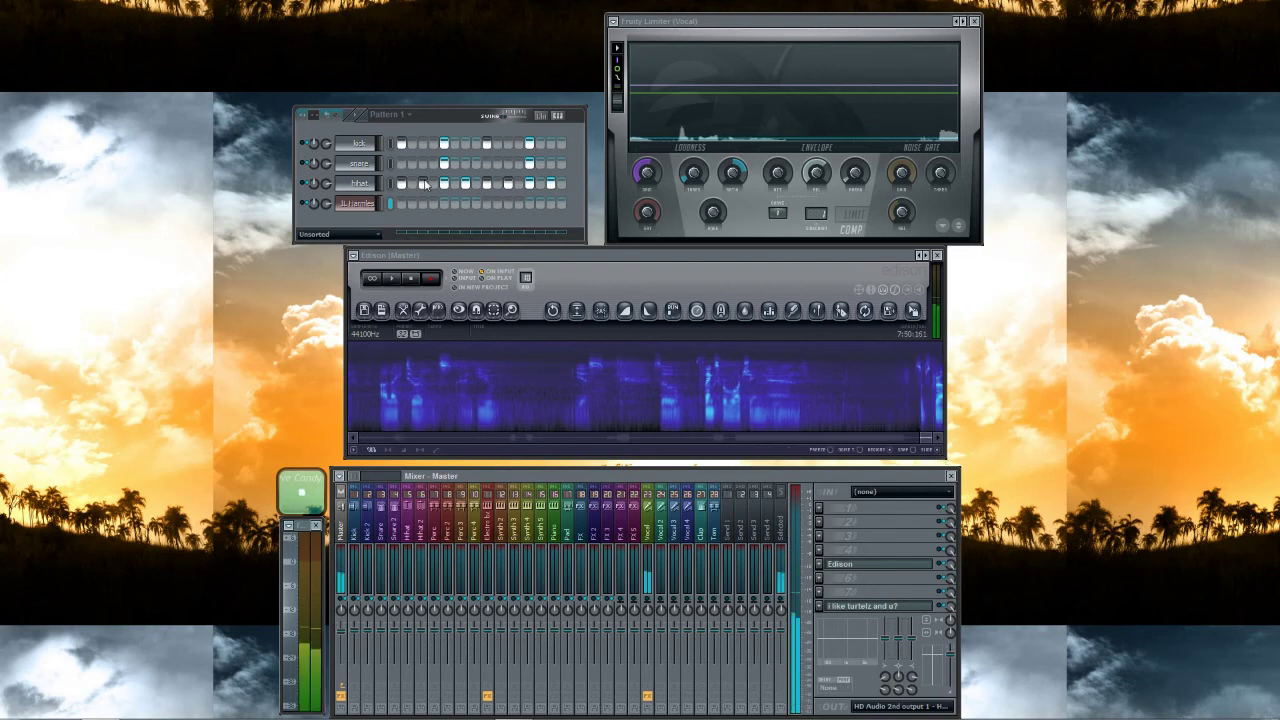
left_click_drag(562, 255, 551, 260)
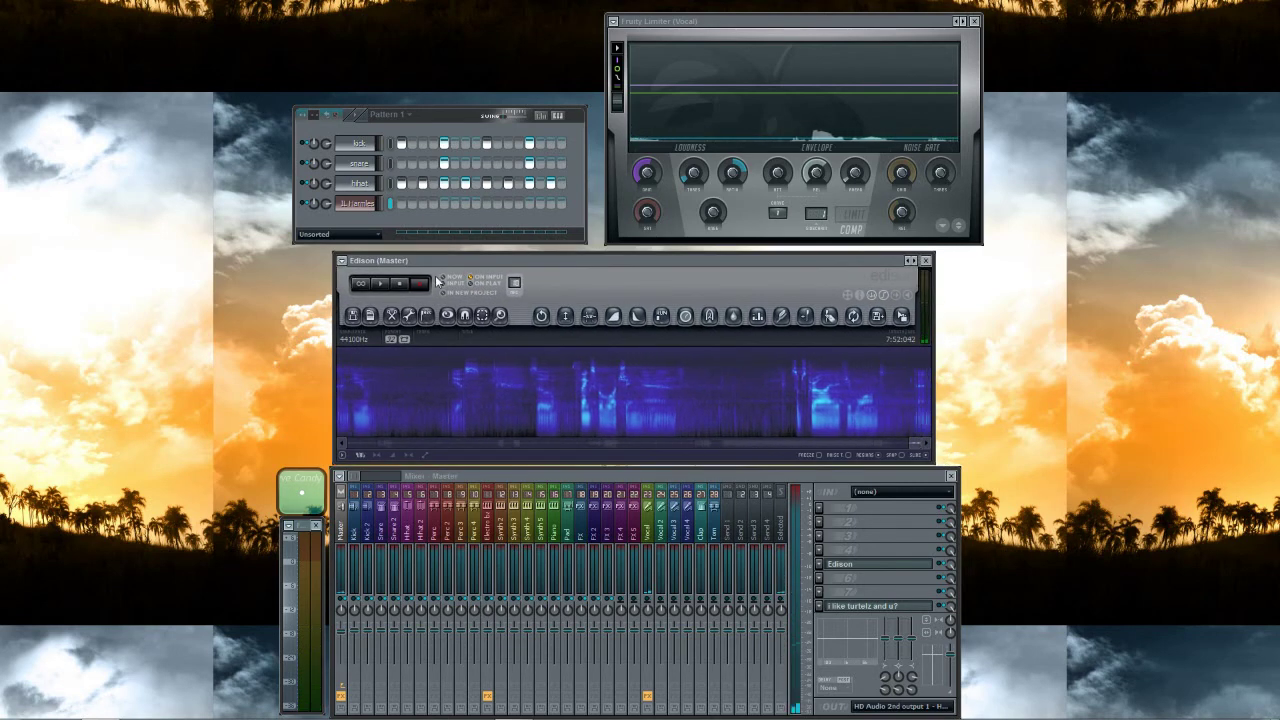